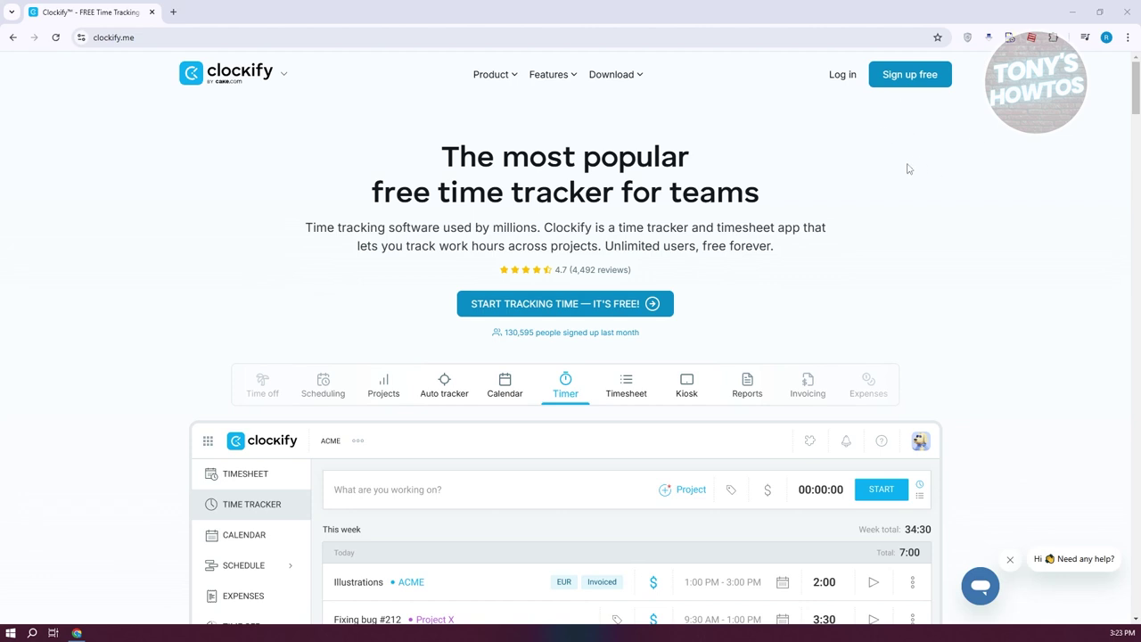
# - Sign up for a free Clockify account with the Google account, agreeing to the CAKE.com Terms of Use
pyautogui.click(918, 75)
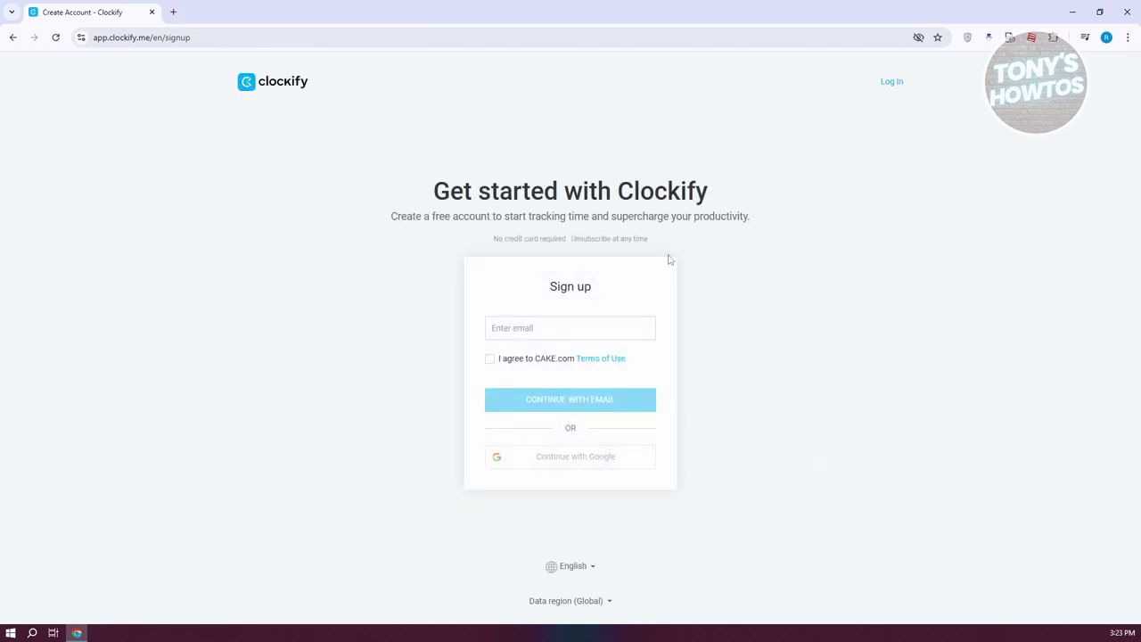
pyautogui.click(547, 330)
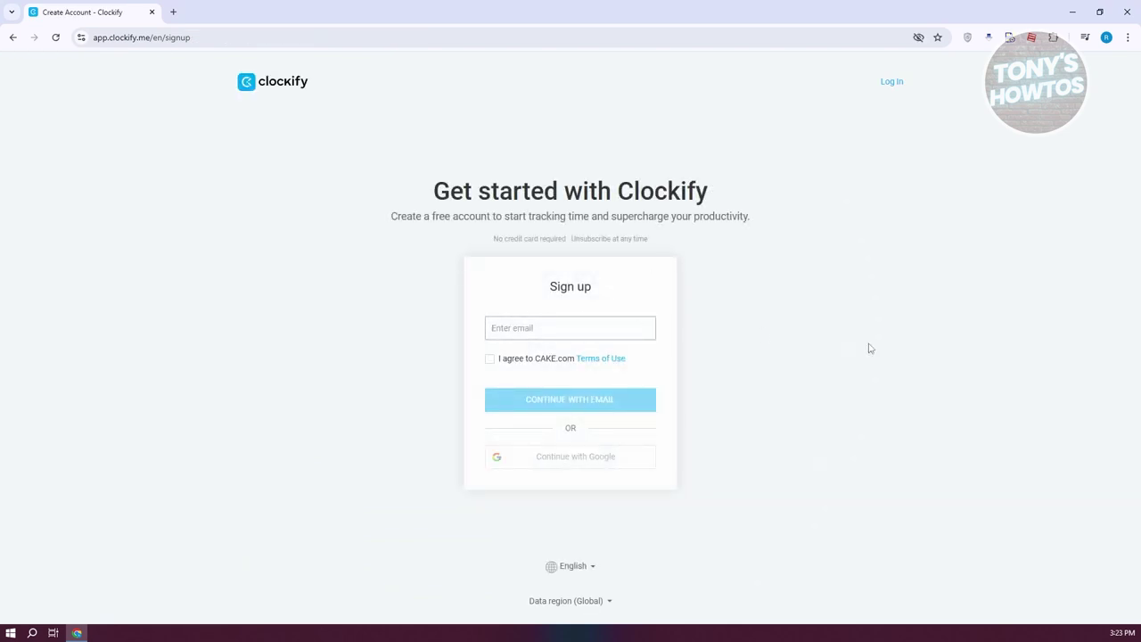
pyautogui.click(489, 360)
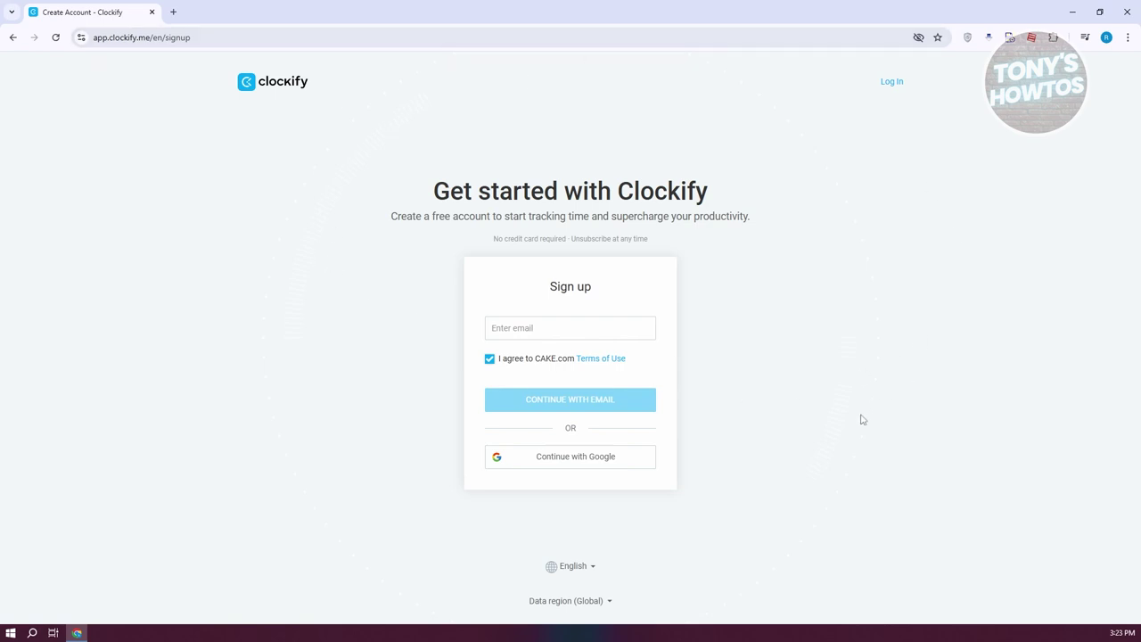
pyautogui.click(625, 469)
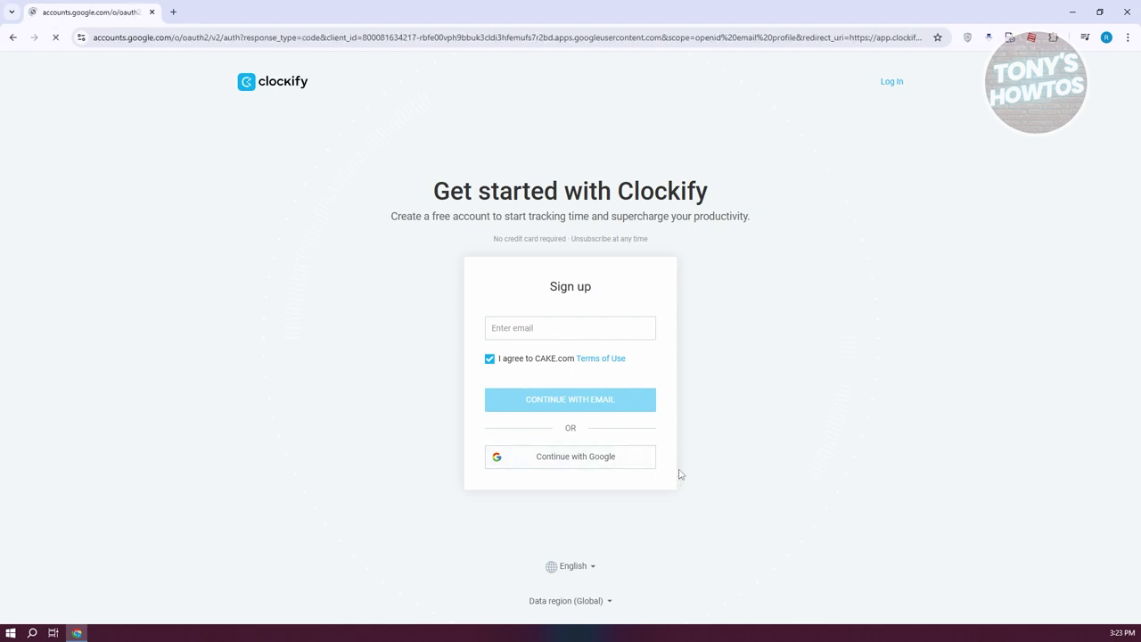
pyautogui.click(677, 304)
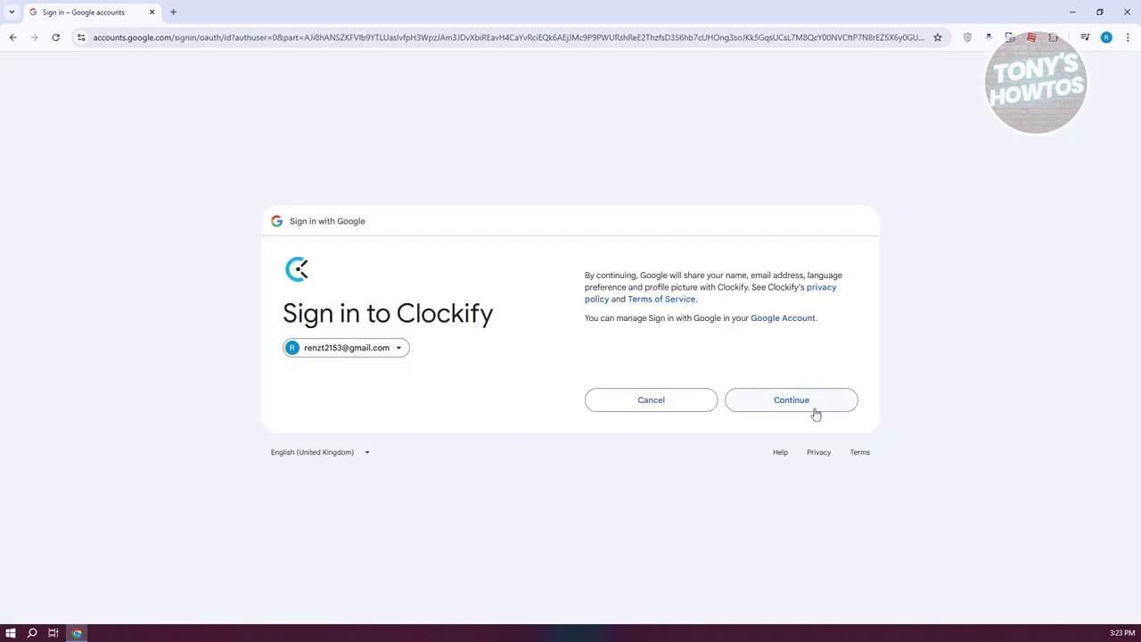
pyautogui.click(815, 410)
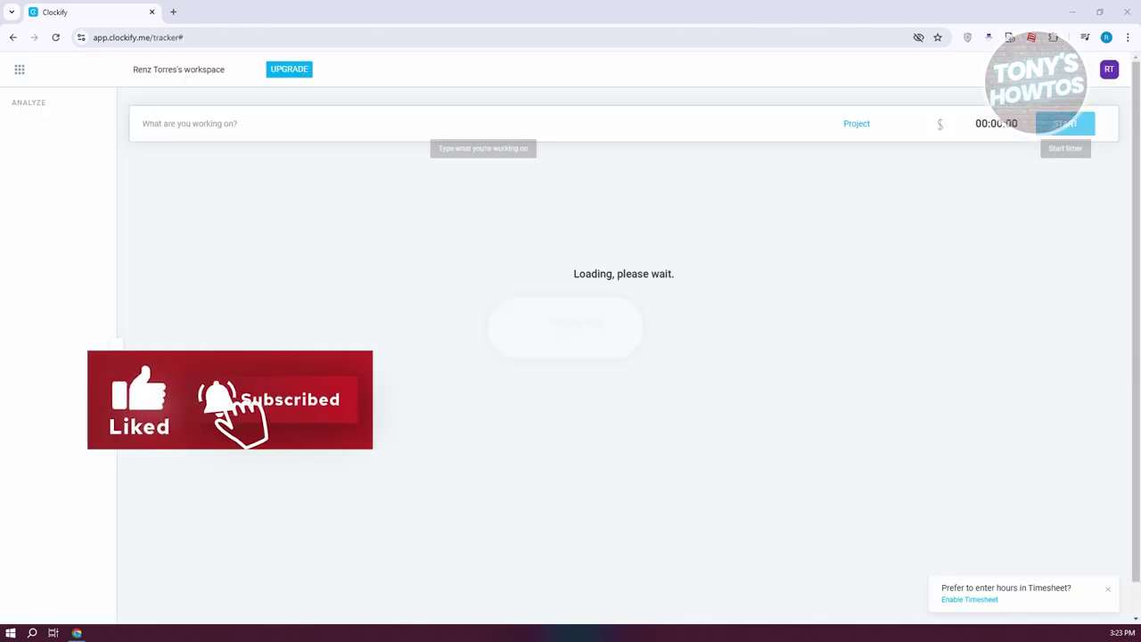
pyautogui.click(1038, 130)
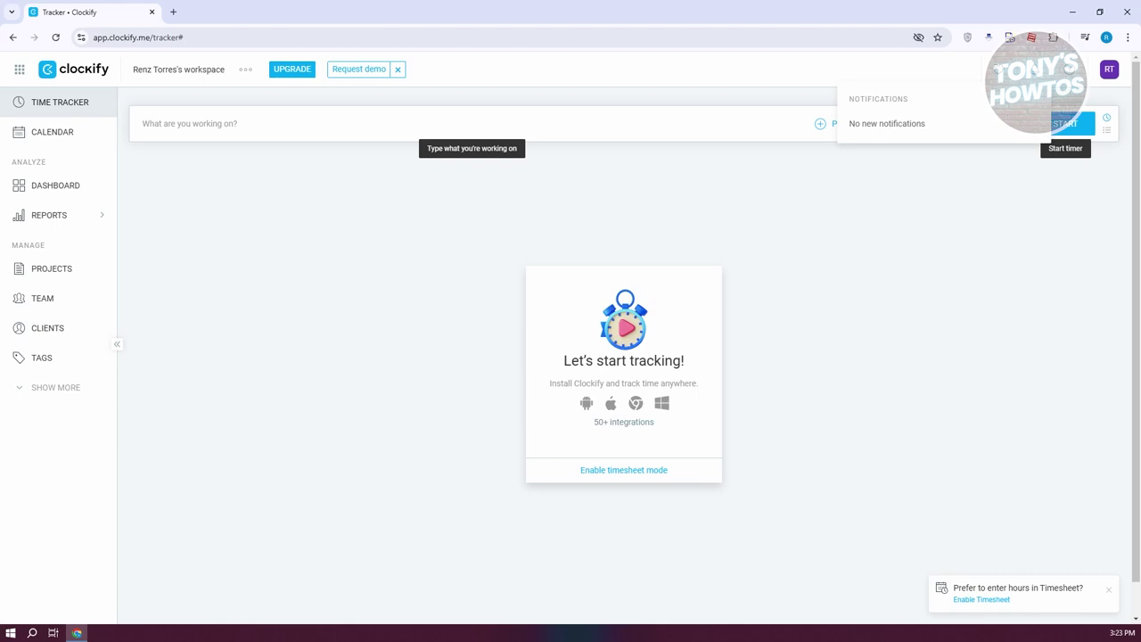
pyautogui.click(892, 565)
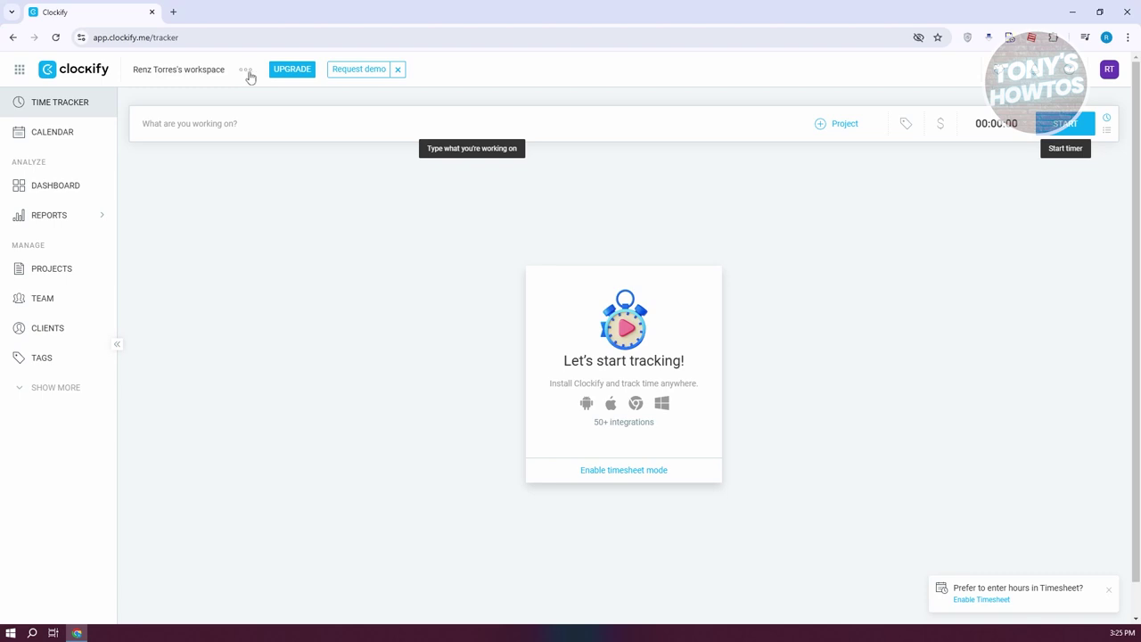
# - Open the settings of the current workspace and activate the timesheet
pyautogui.click(247, 72)
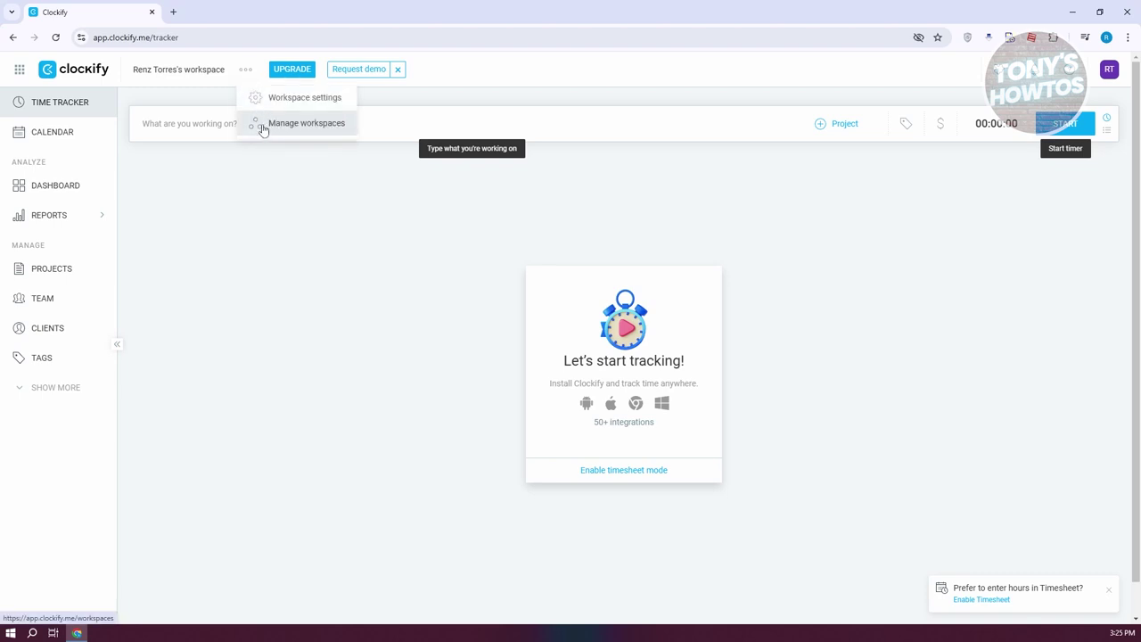
pyautogui.click(259, 106)
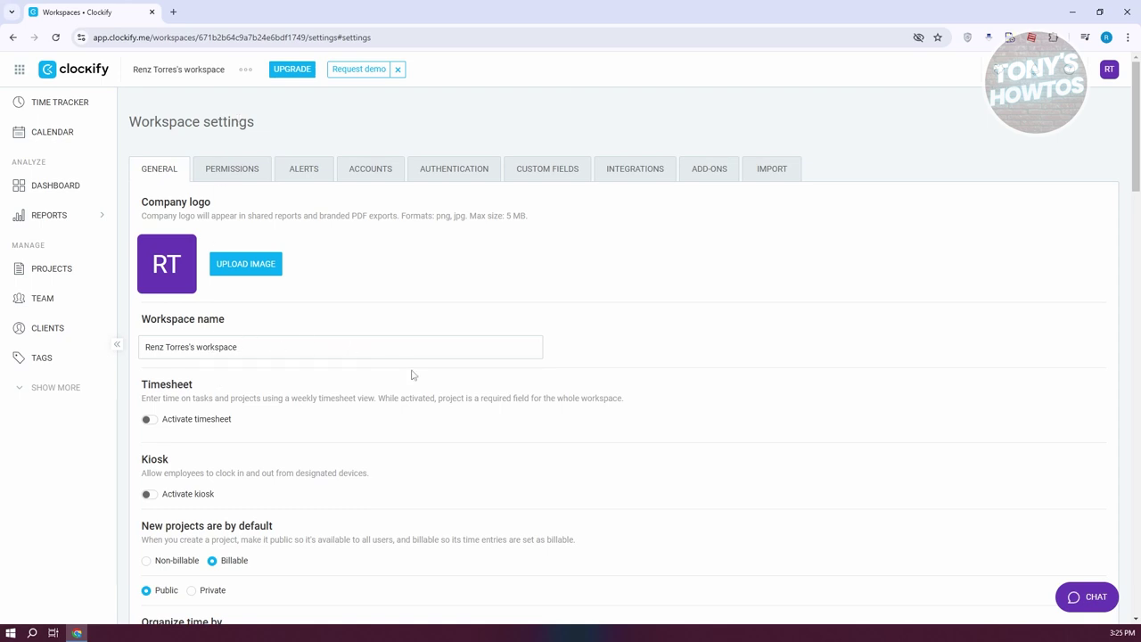
pyautogui.scroll(-1, 411, 374)
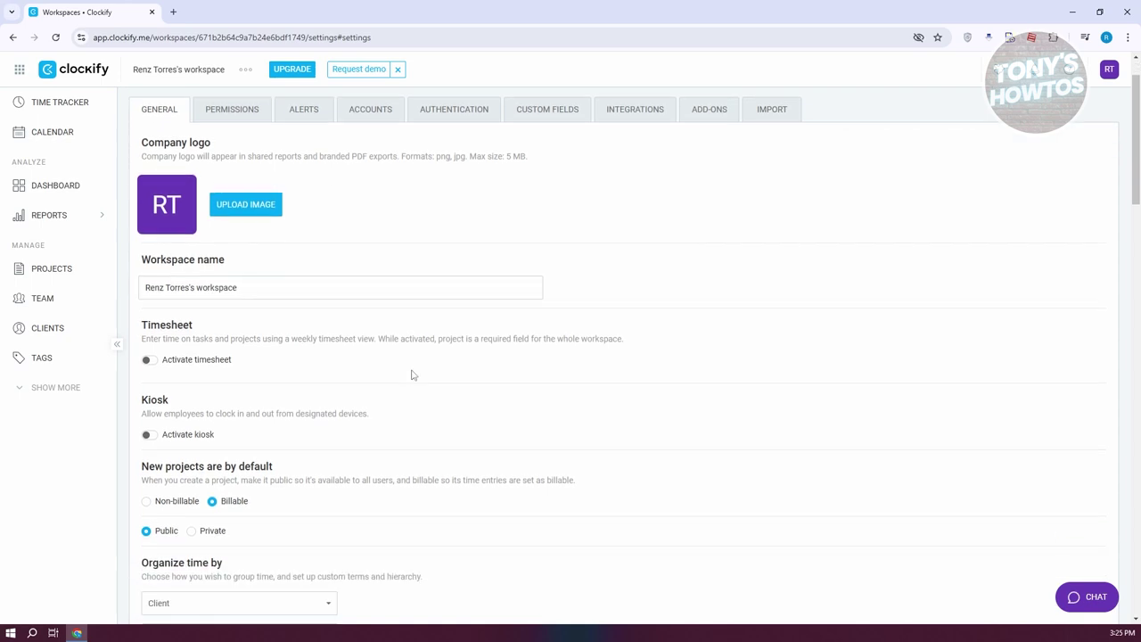
pyautogui.click(148, 360)
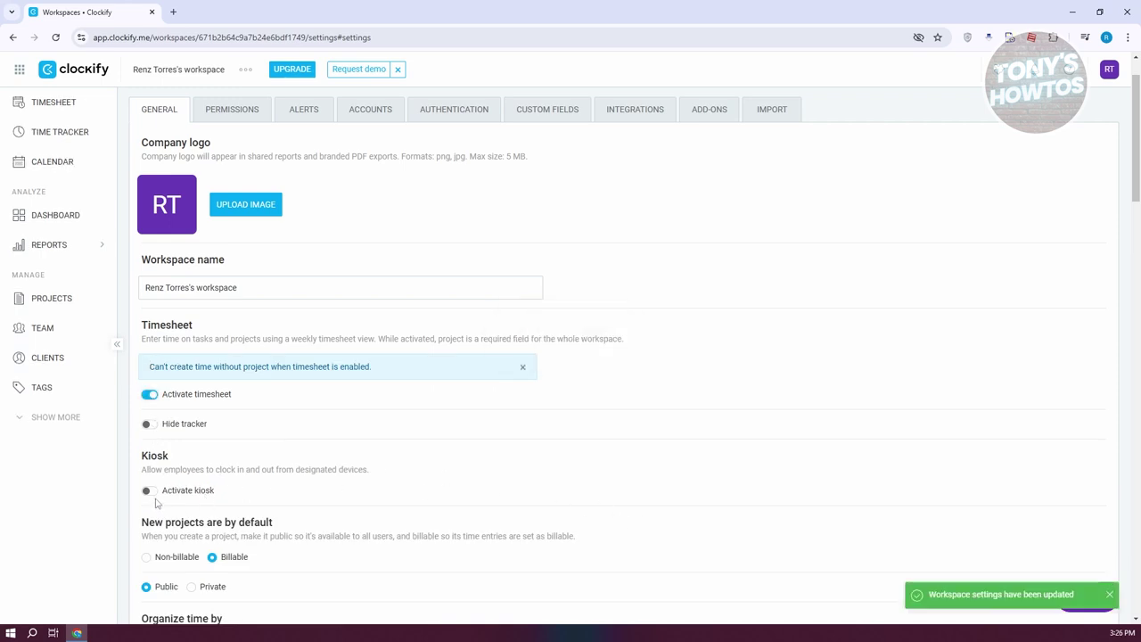
# - Deactivate the timesheet in the workspace's general settings
pyautogui.scroll(-2, 526, 503)
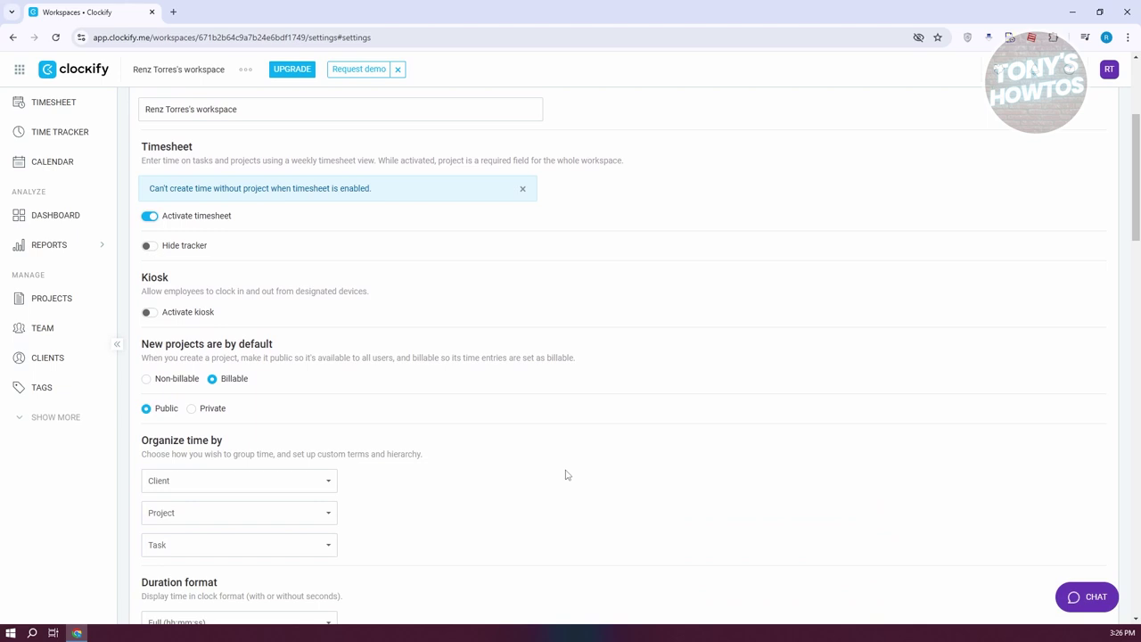
pyautogui.scroll(3, 565, 475)
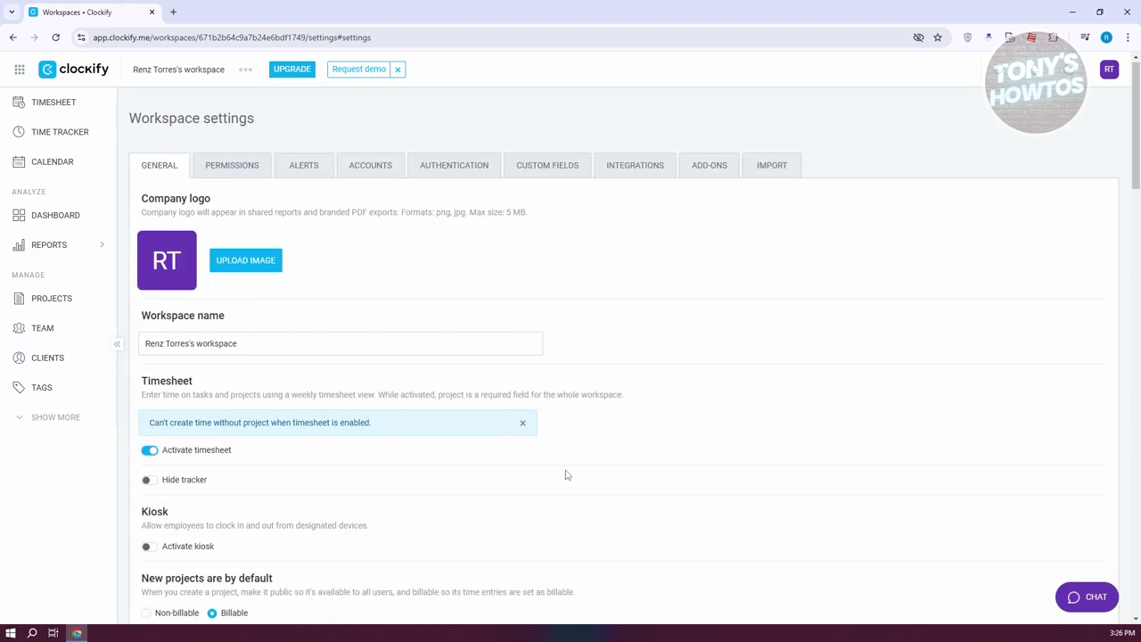
pyautogui.click(150, 455)
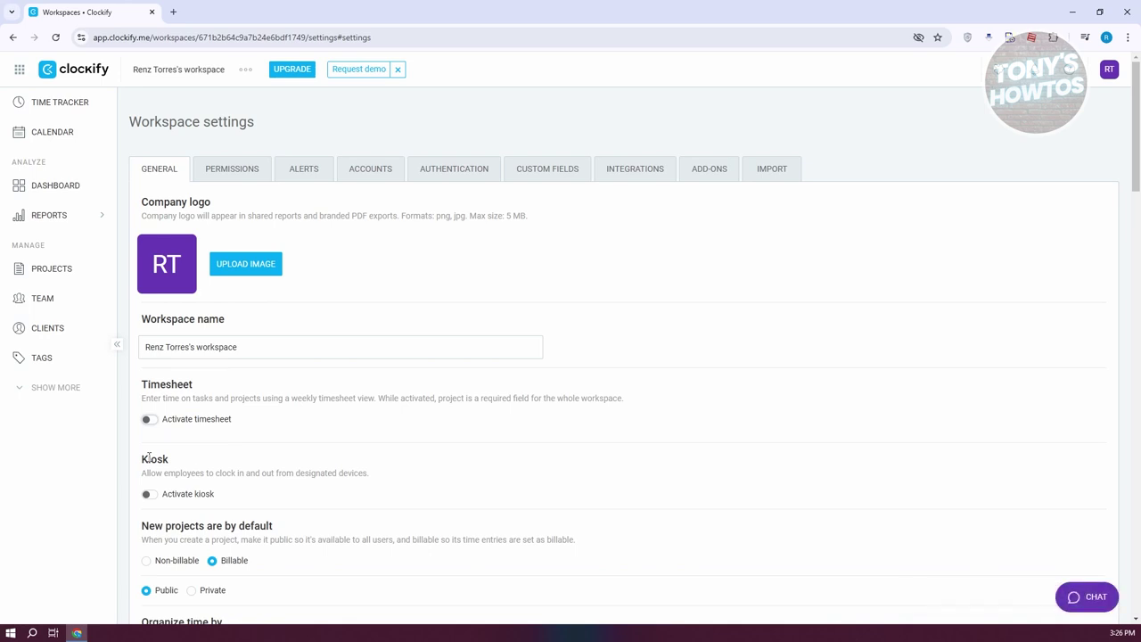
# - Look through the workspace's permissions, alerts, accounts, authentication, custom fields, add-ons, import and integrations settings
pyautogui.click(246, 168)
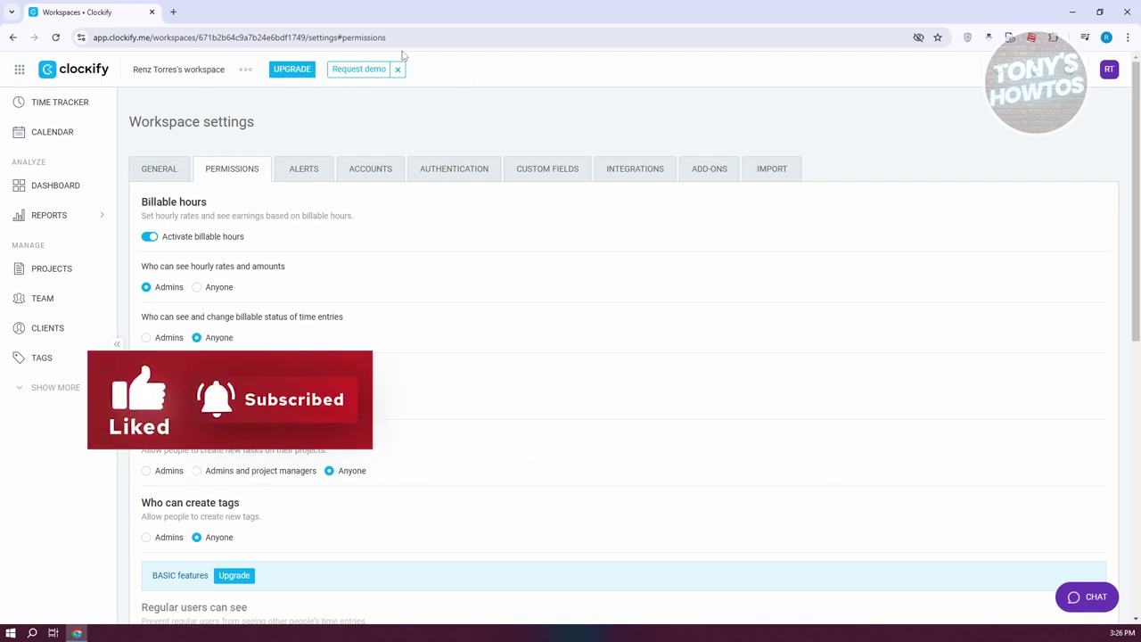
pyautogui.click(304, 175)
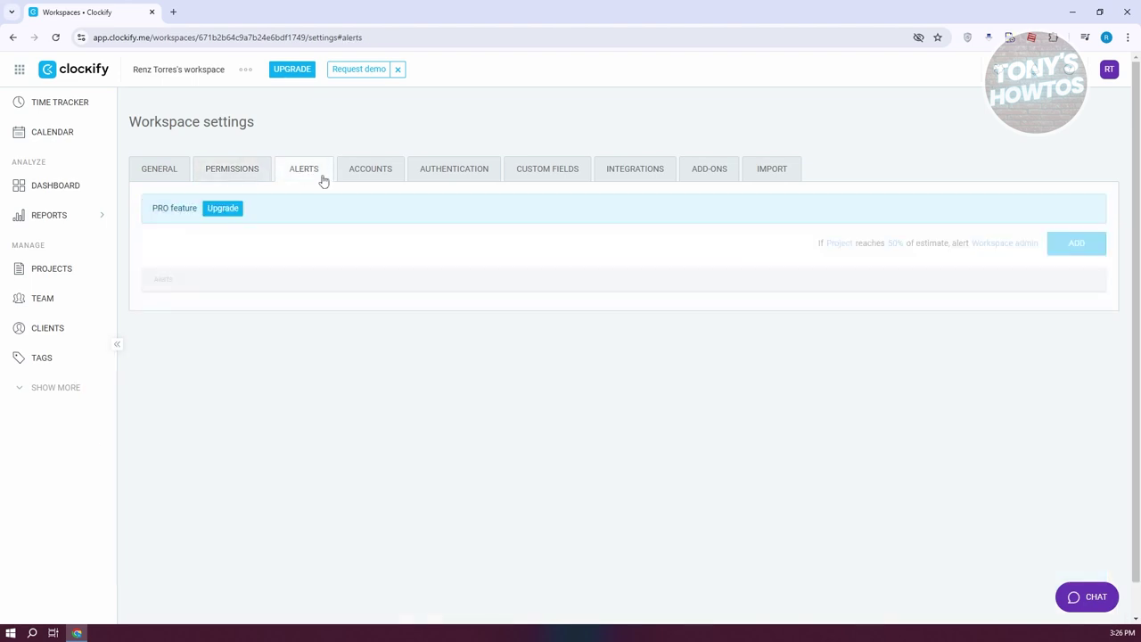
pyautogui.click(384, 175)
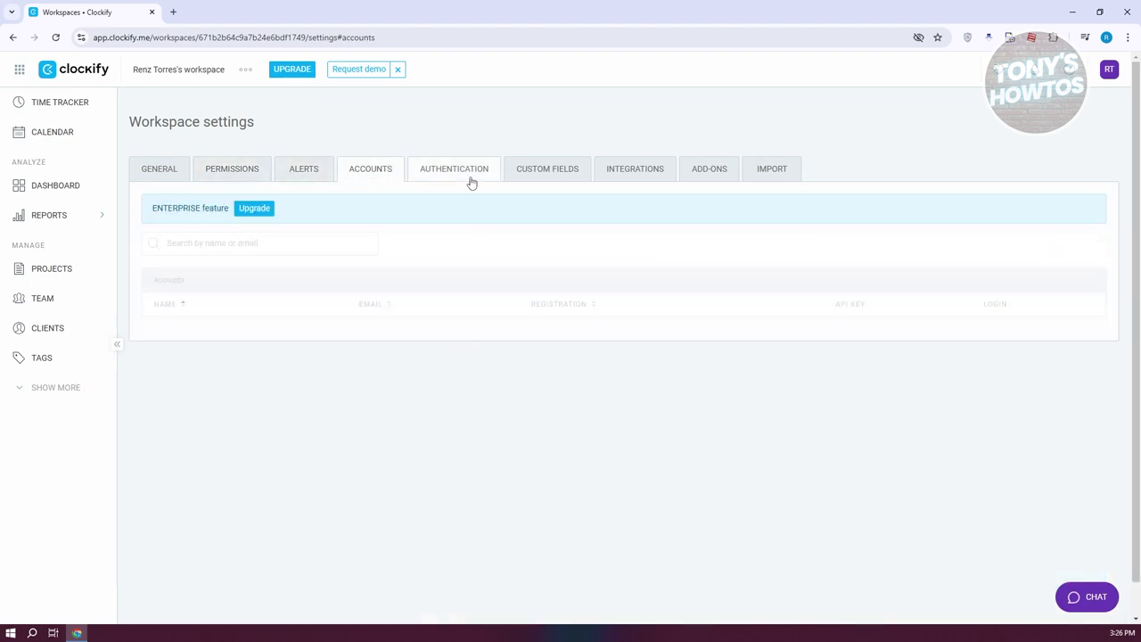
pyautogui.click(318, 167)
pyautogui.click(450, 175)
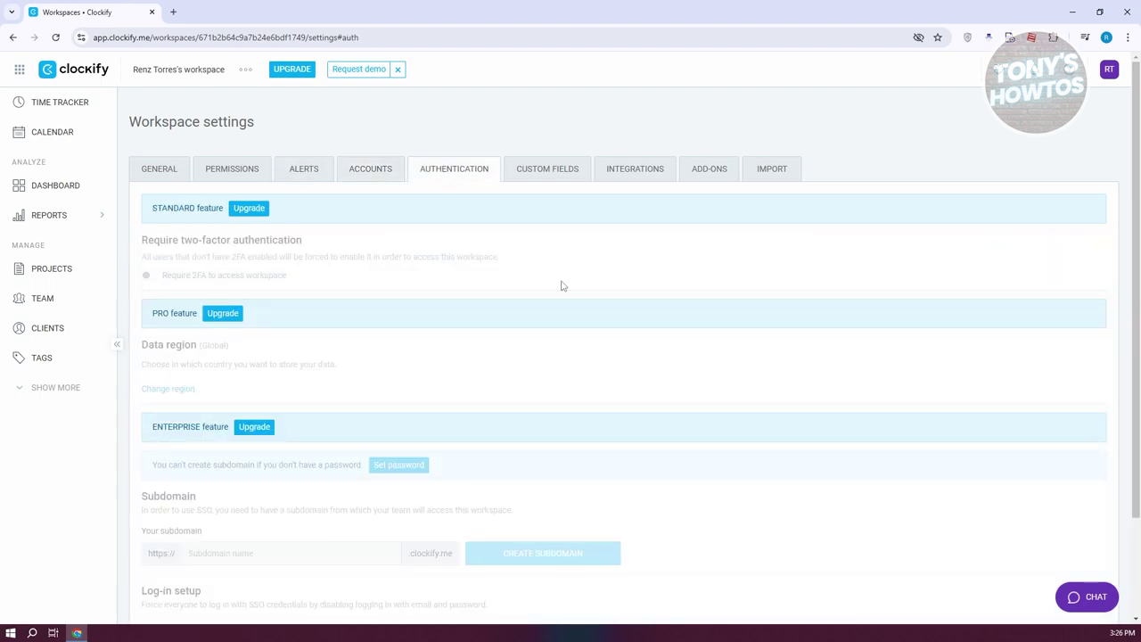
pyautogui.click(557, 171)
pyautogui.click(661, 176)
pyautogui.click(721, 179)
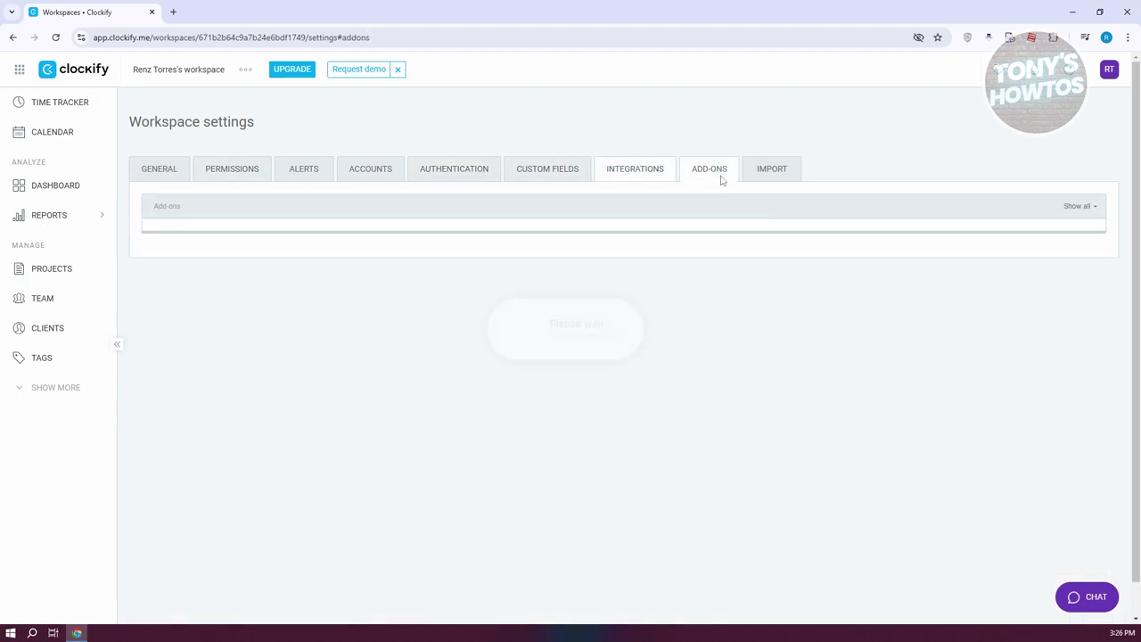
pyautogui.click(772, 175)
pyautogui.click(636, 171)
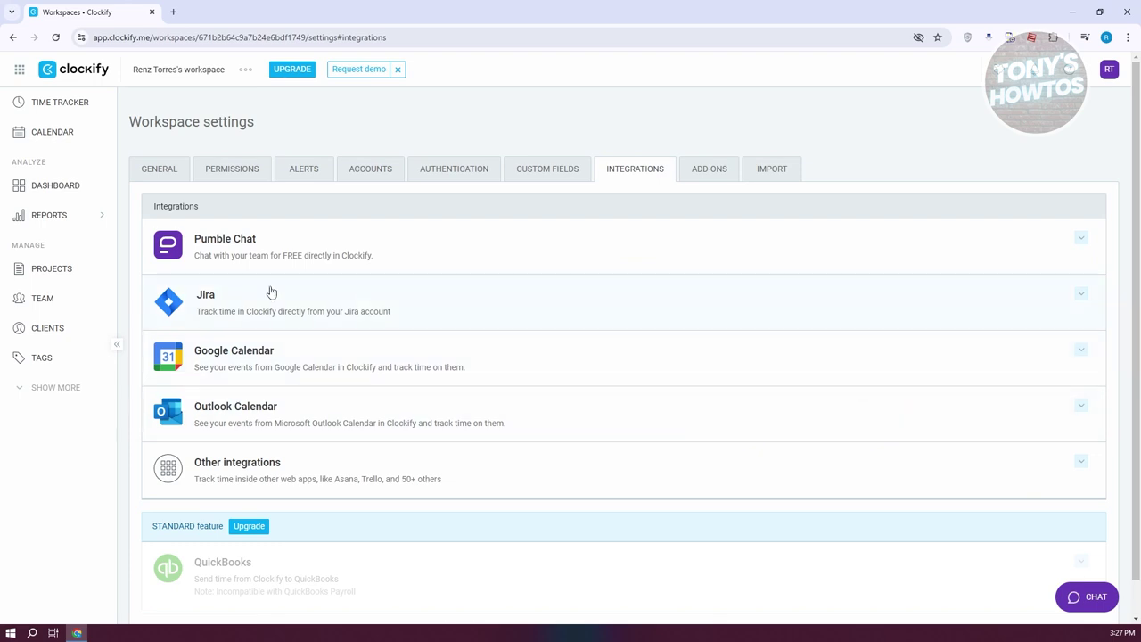
# - Create a new workspace named "test workspace" from the workspace management page
pyautogui.click(245, 71)
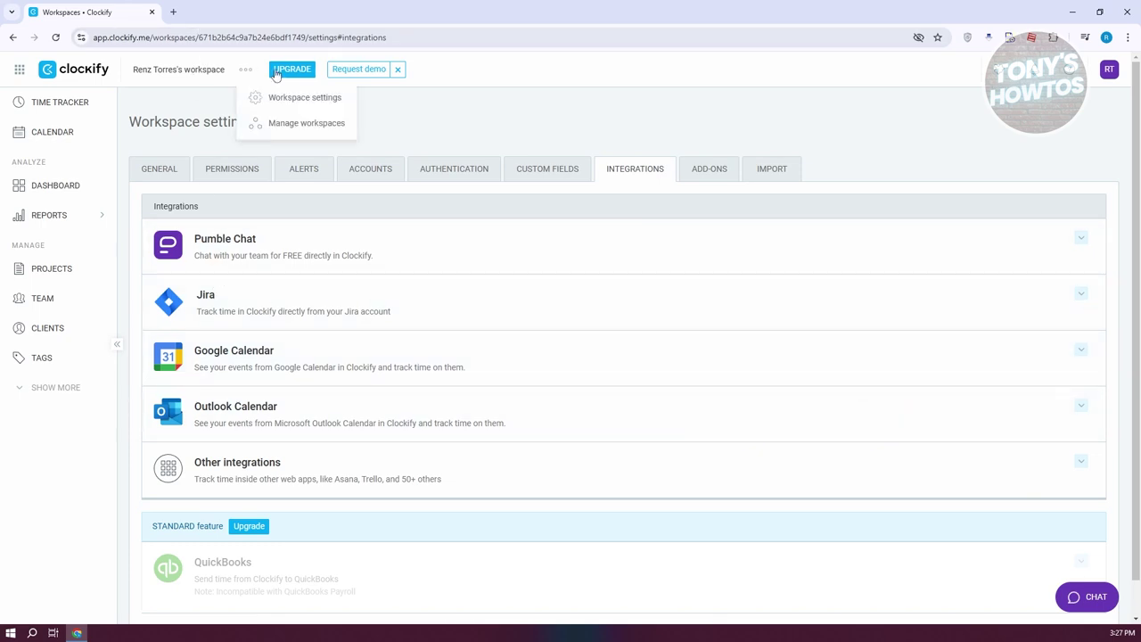
pyautogui.click(314, 123)
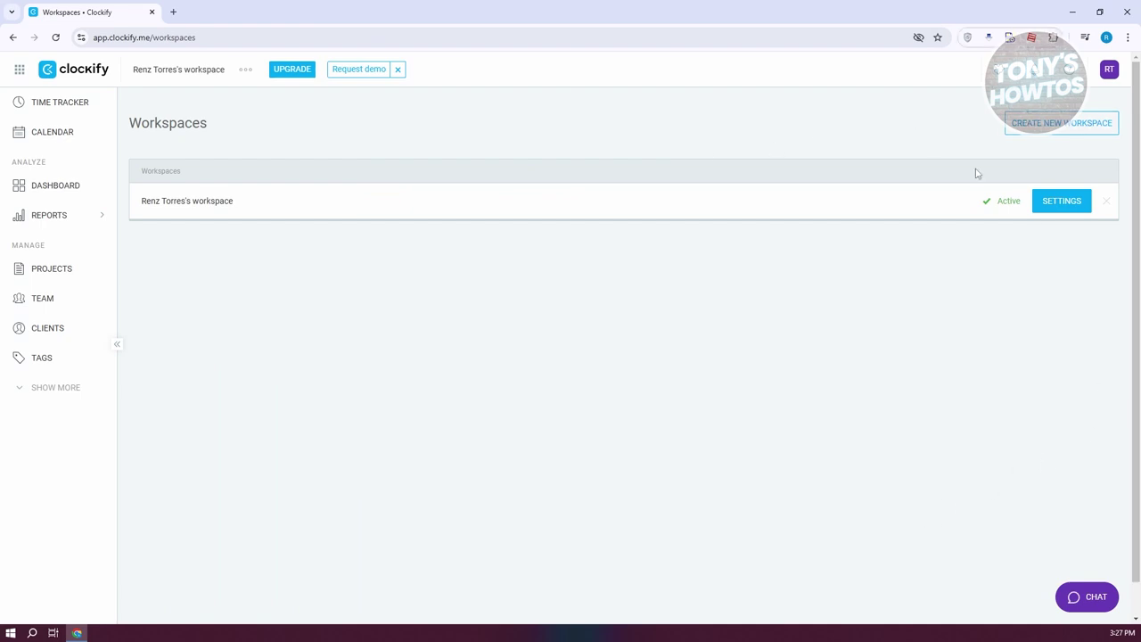
pyautogui.click(1069, 130)
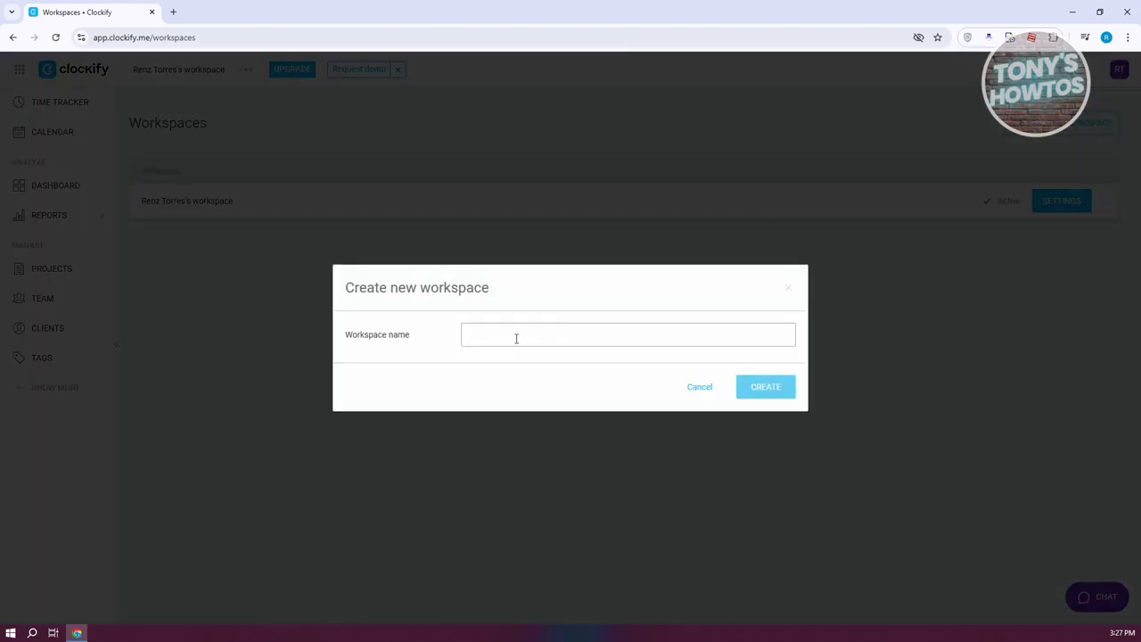
pyautogui.write('test workspace')
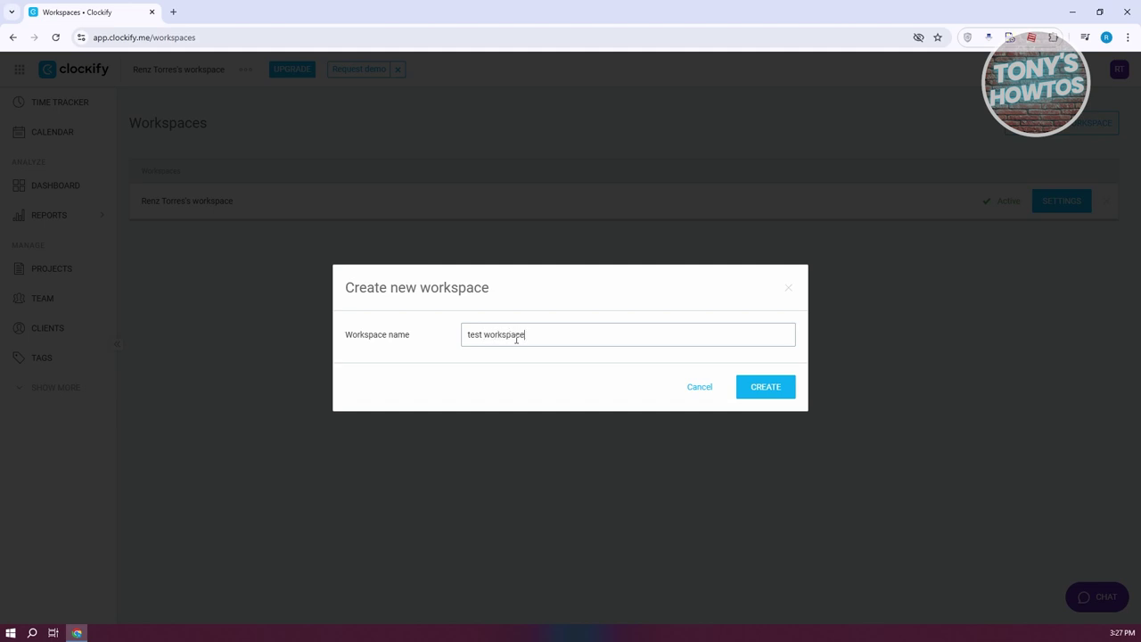
pyautogui.click(764, 386)
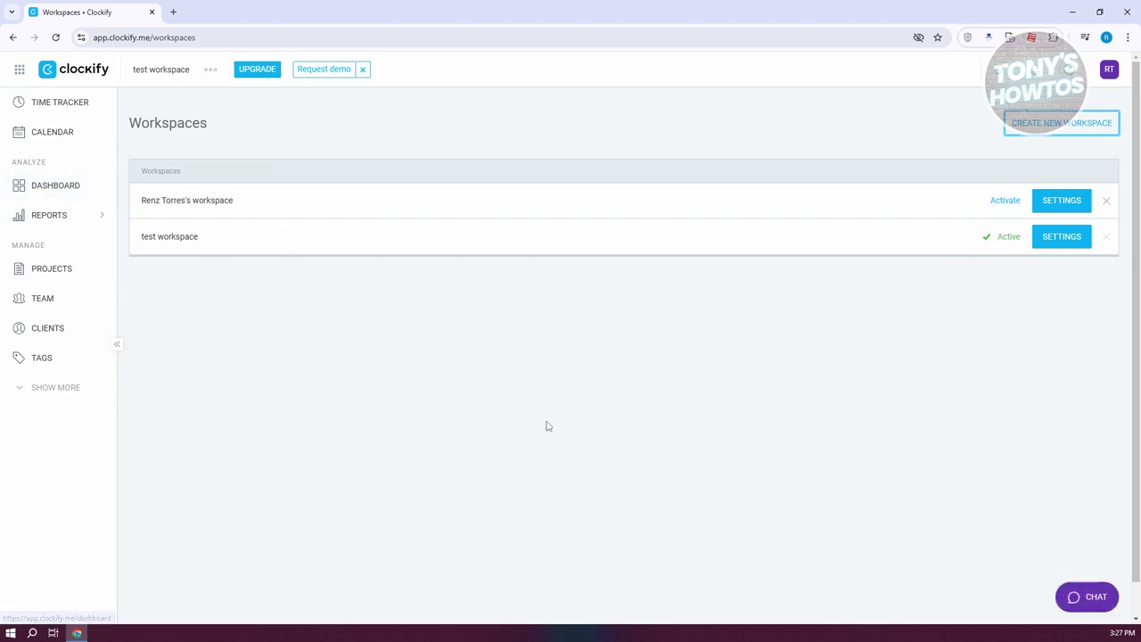
# - Activate the original workspace, and switch back to "test workspace" as the active one
pyautogui.click(1002, 203)
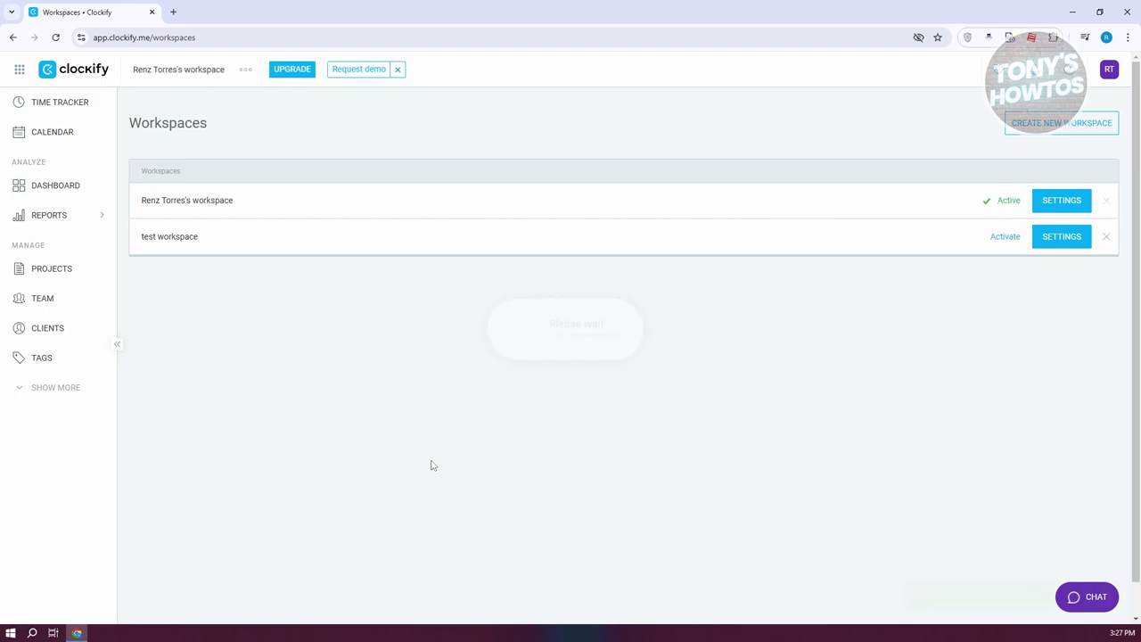
pyautogui.click(996, 241)
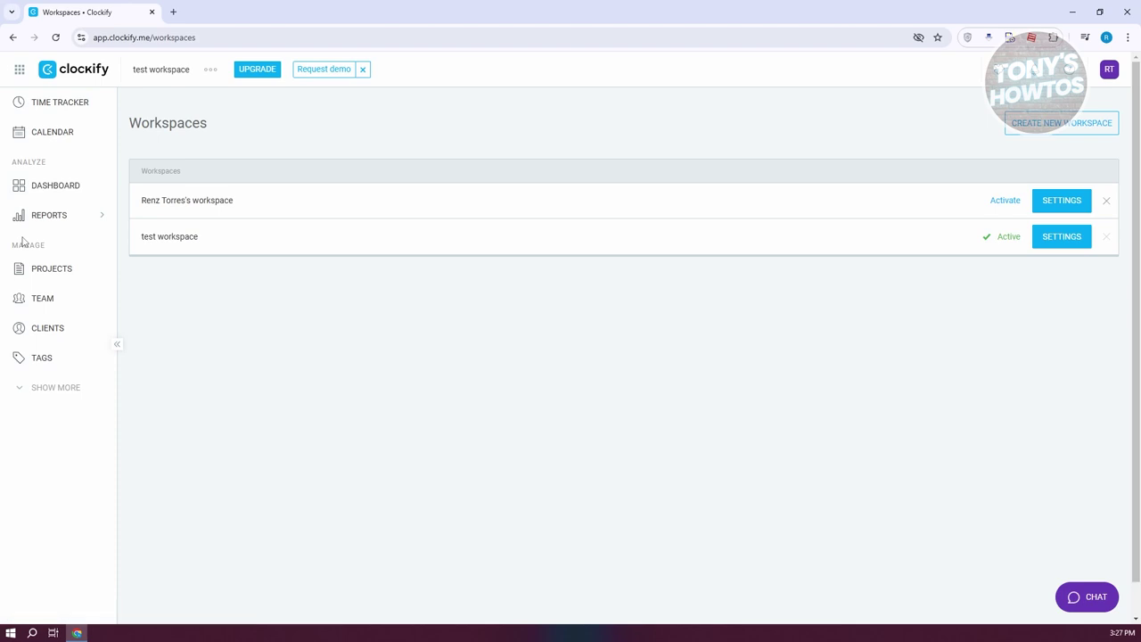
# - Start a new project named "TEST PROJECT" in the test workspace, with no client selected
pyautogui.moveTo(68, 229)
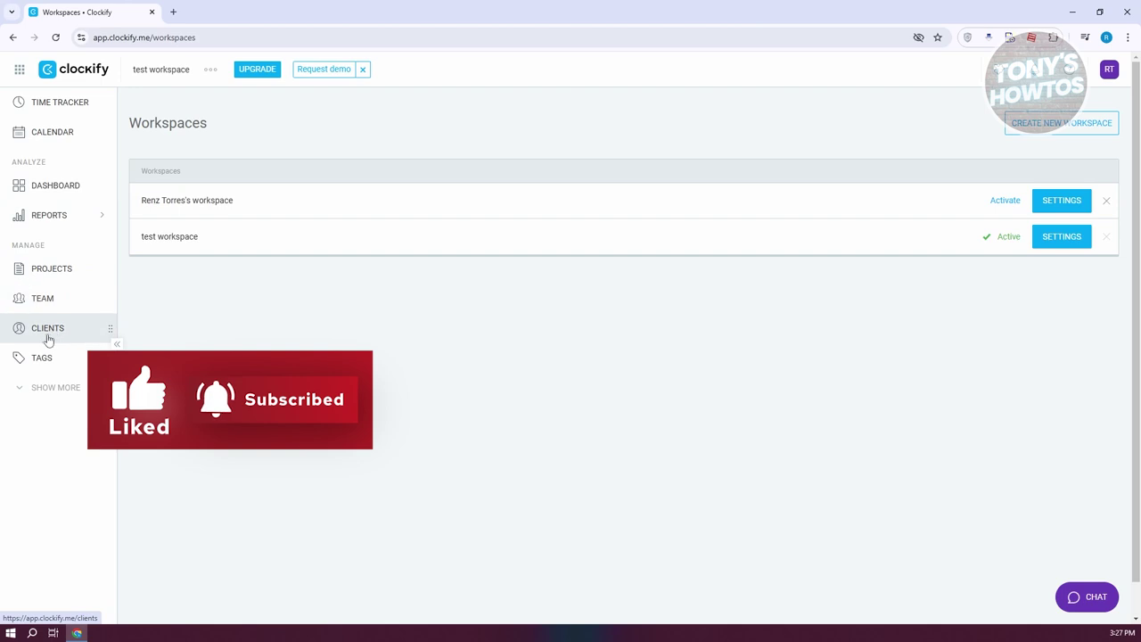
pyautogui.click(57, 269)
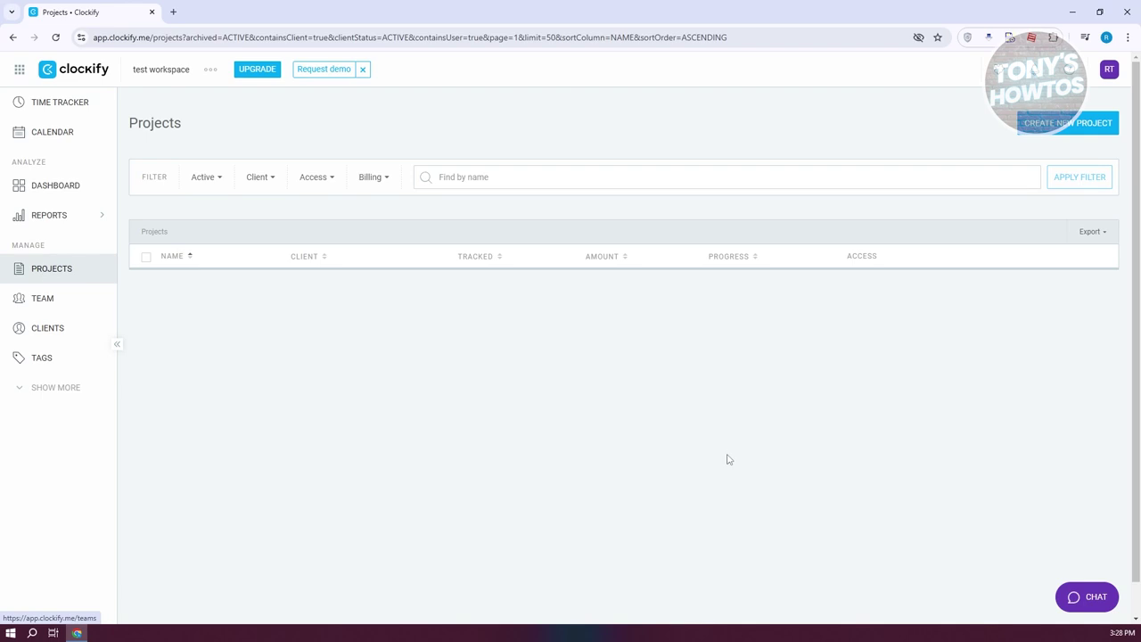
pyautogui.click(1086, 130)
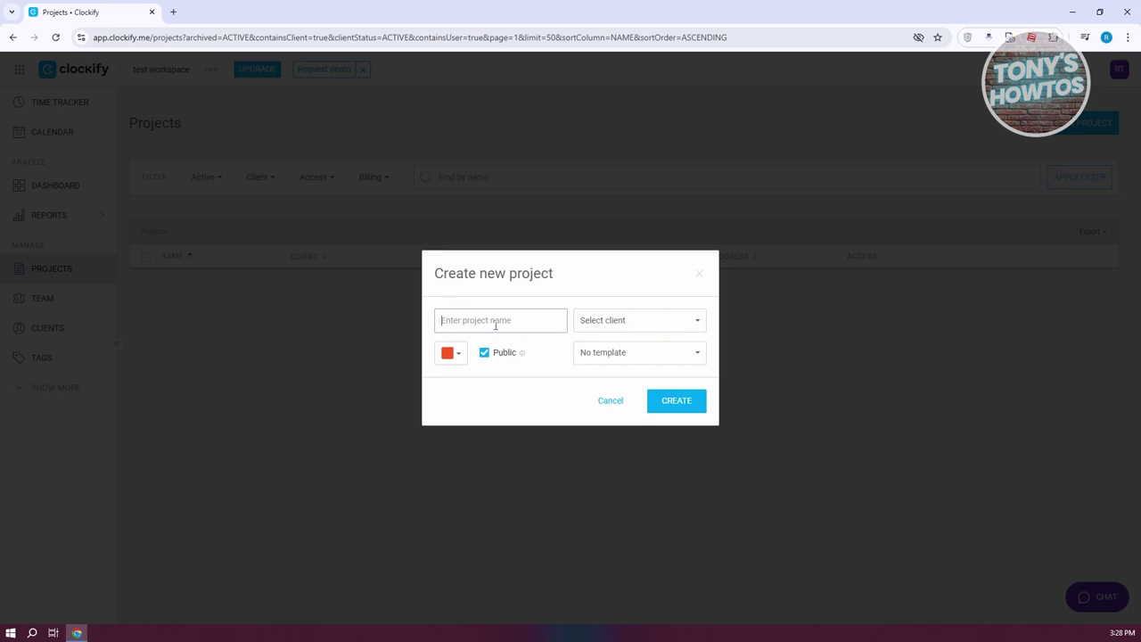
pyautogui.write('TEST PROJECT')
pyautogui.click(662, 326)
pyautogui.click(662, 328)
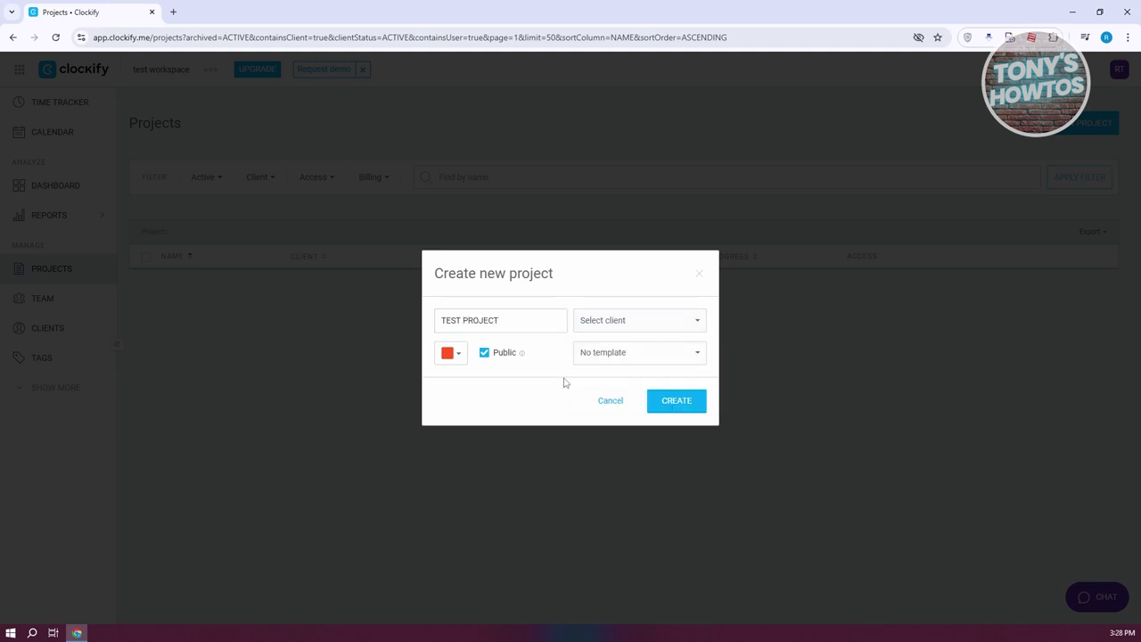
# - Set the new project's colour to blue and create the project
pyautogui.moveTo(639, 365)
pyautogui.click(457, 353)
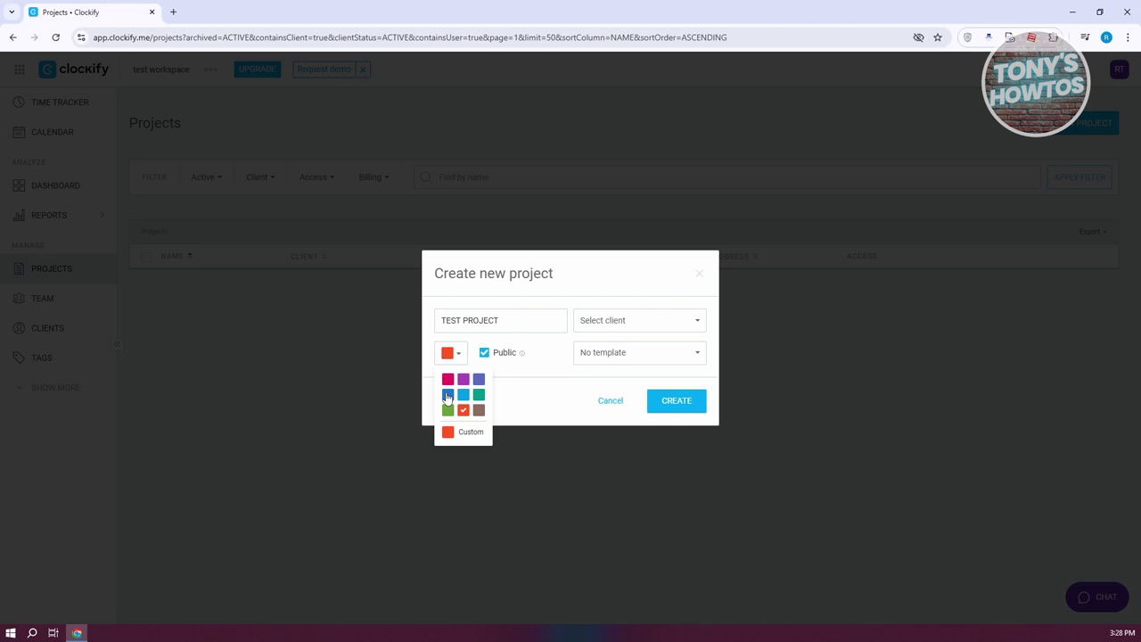
pyautogui.click(447, 395)
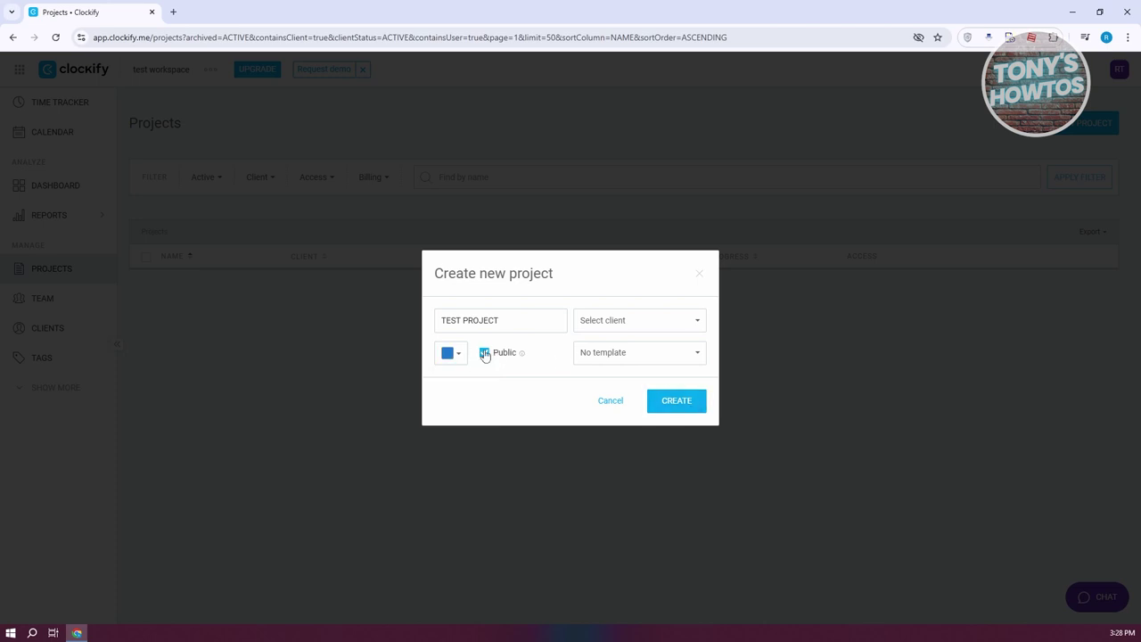
pyautogui.click(682, 407)
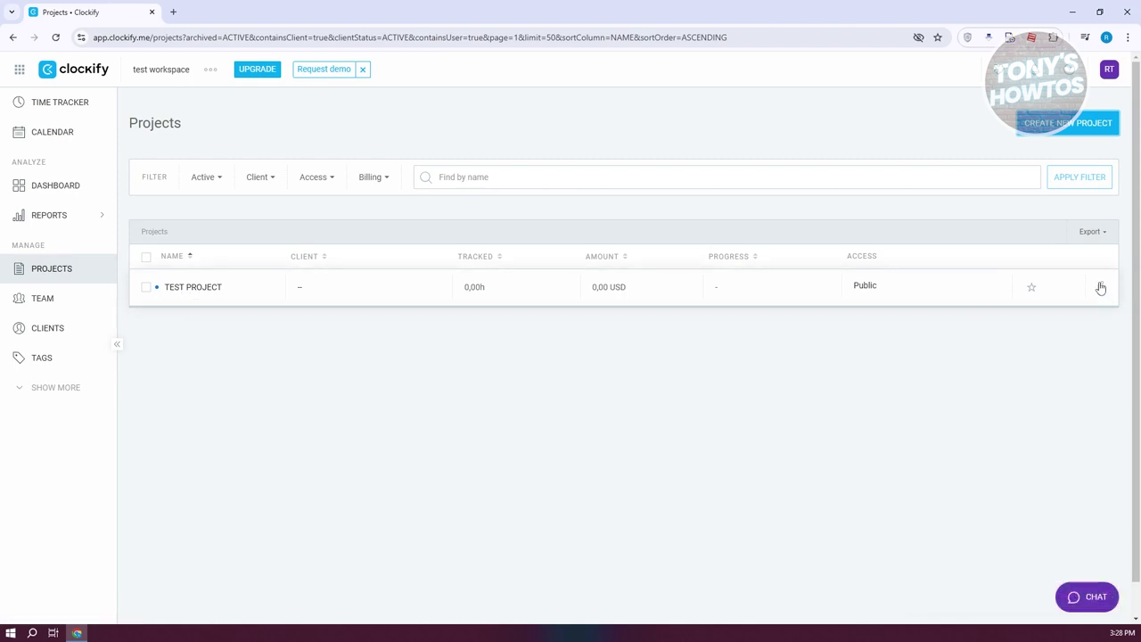
# - Review TEST PROJECT's available actions and its access, status, forecast, note, settings and tasks pages
pyautogui.click(1103, 288)
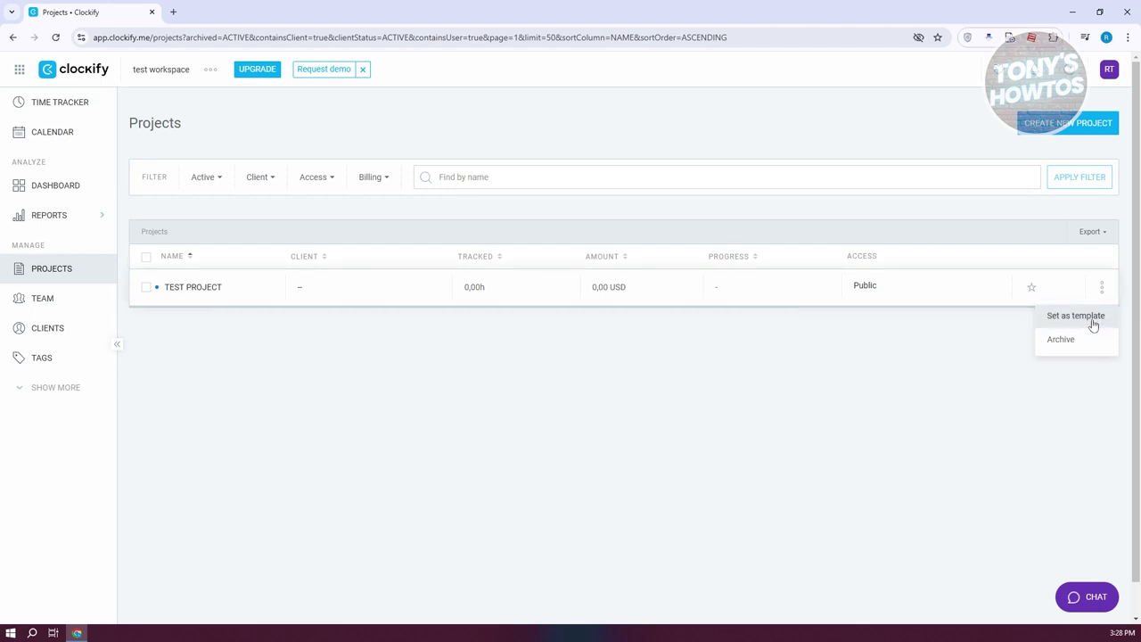
pyautogui.click(325, 436)
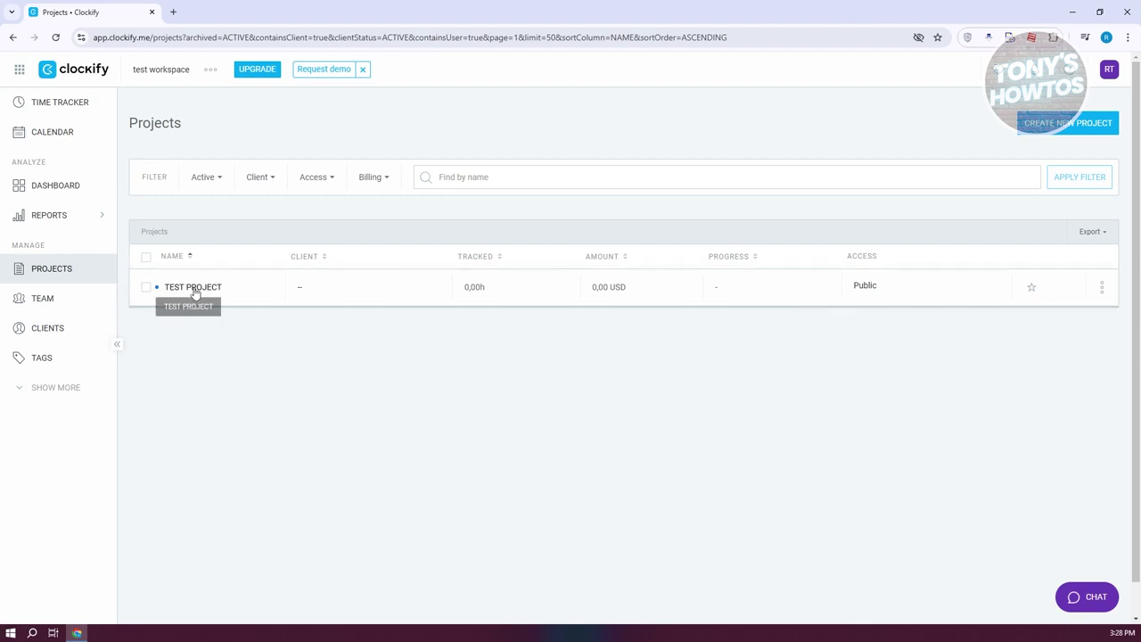
pyautogui.click(192, 289)
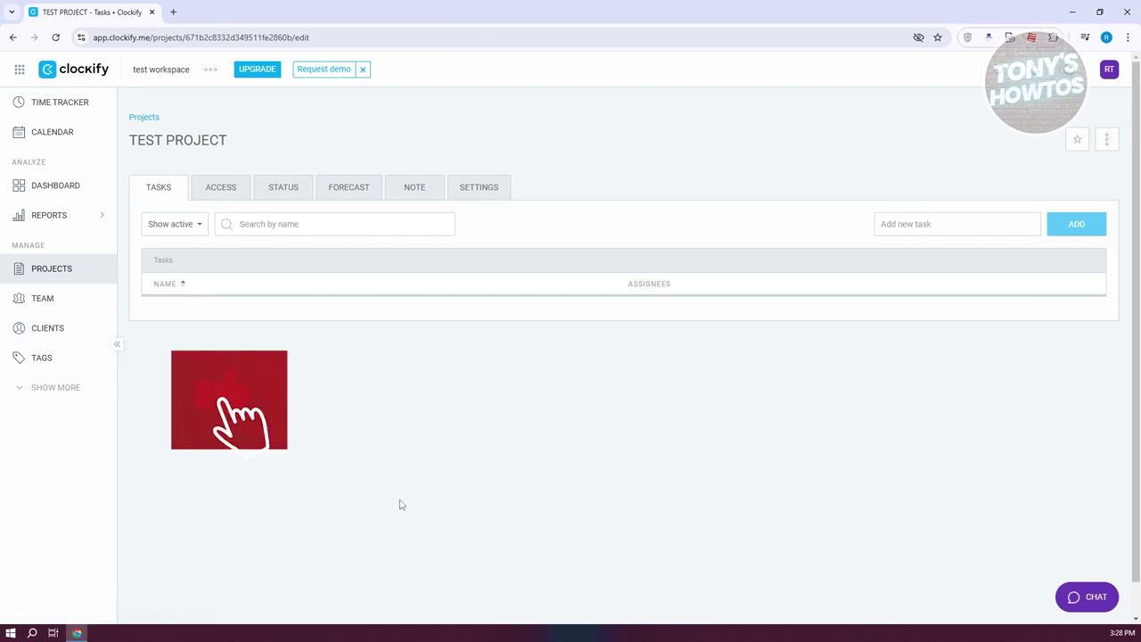
pyautogui.click(212, 188)
pyautogui.click(286, 188)
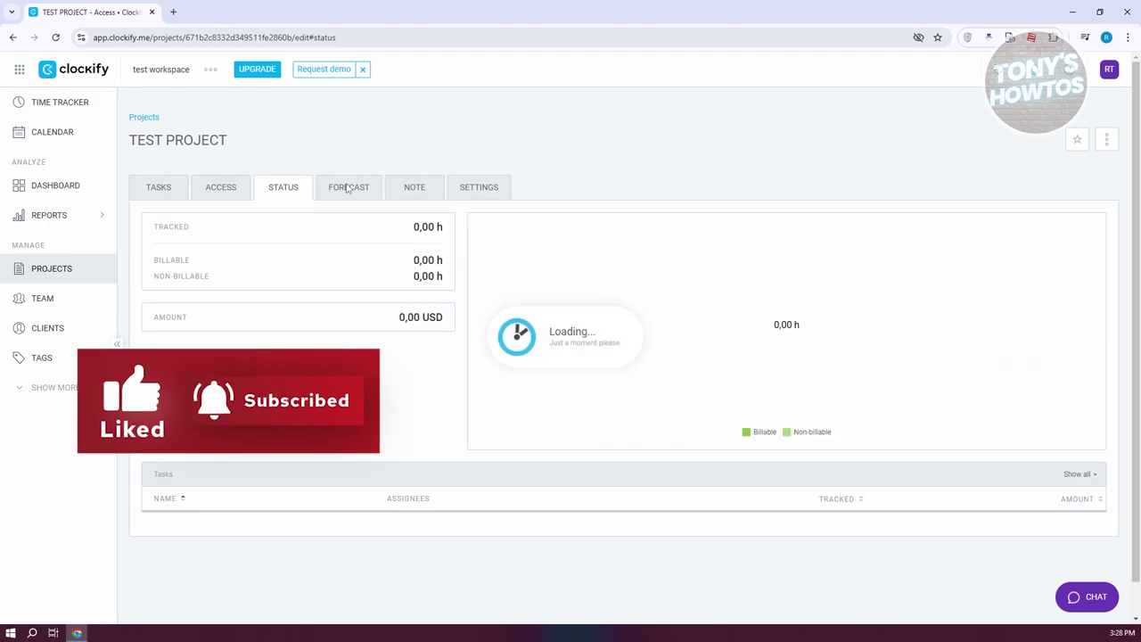
pyautogui.click(365, 197)
pyautogui.click(414, 188)
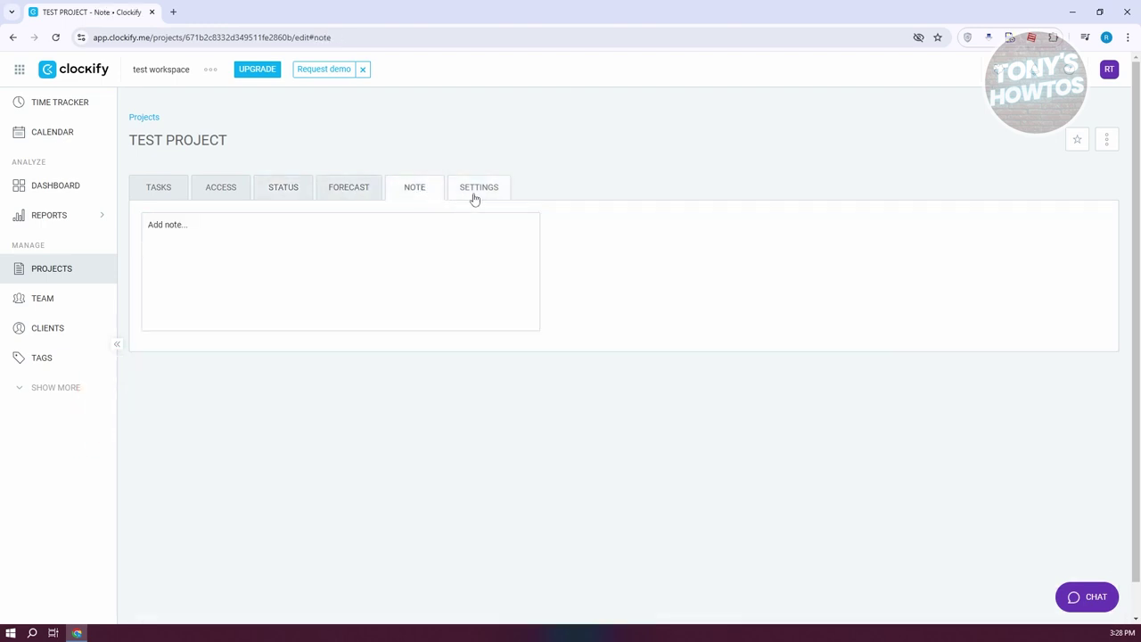
pyautogui.click(473, 197)
pyautogui.scroll(-3, 612, 465)
pyautogui.scroll(3, 606, 437)
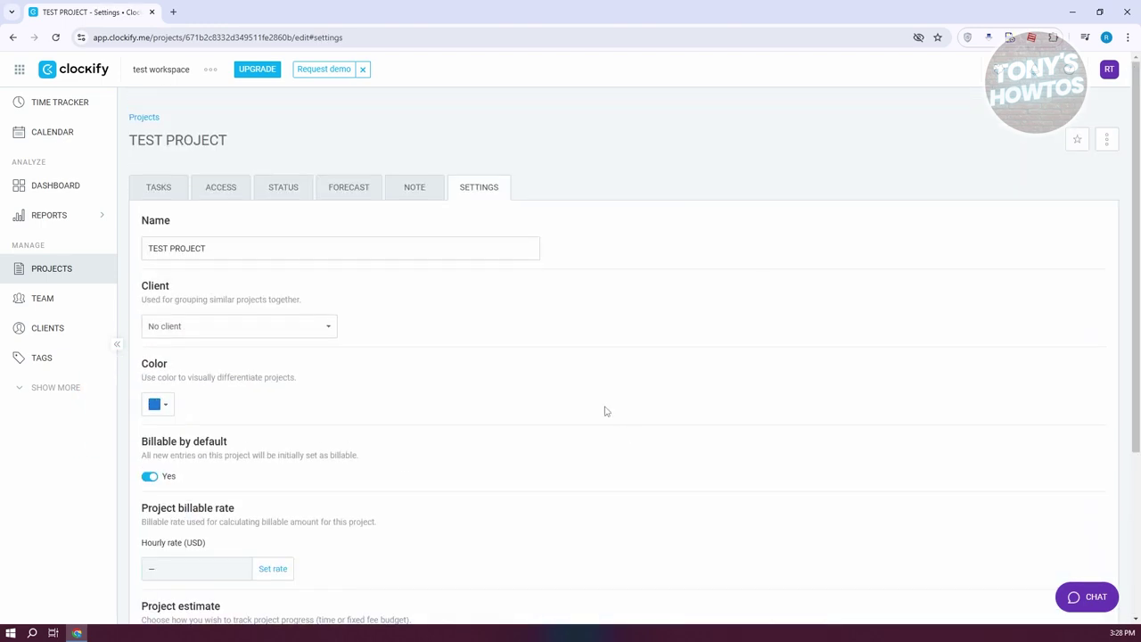
pyautogui.click(231, 194)
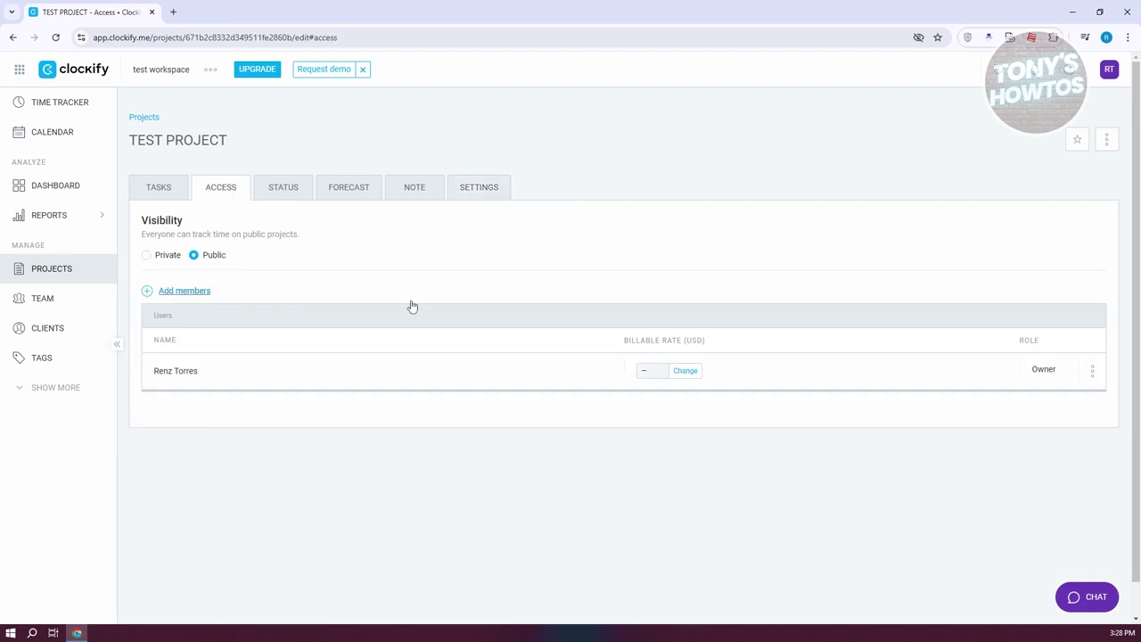
pyautogui.click(160, 189)
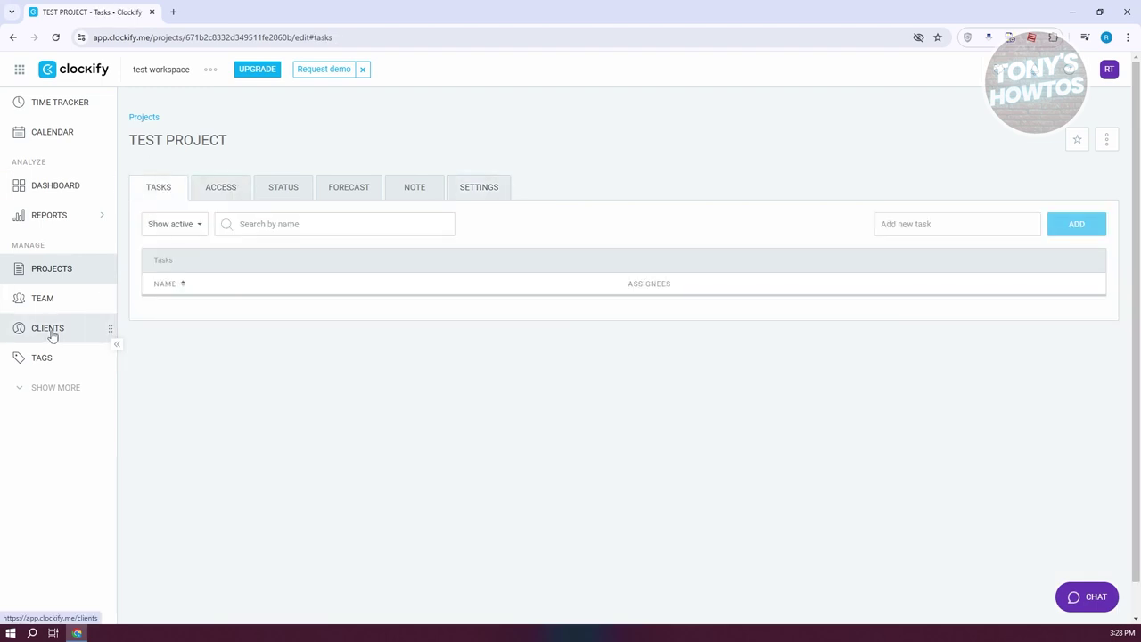
# - Add a new client named "test client" to the workspace
pyautogui.click(52, 334)
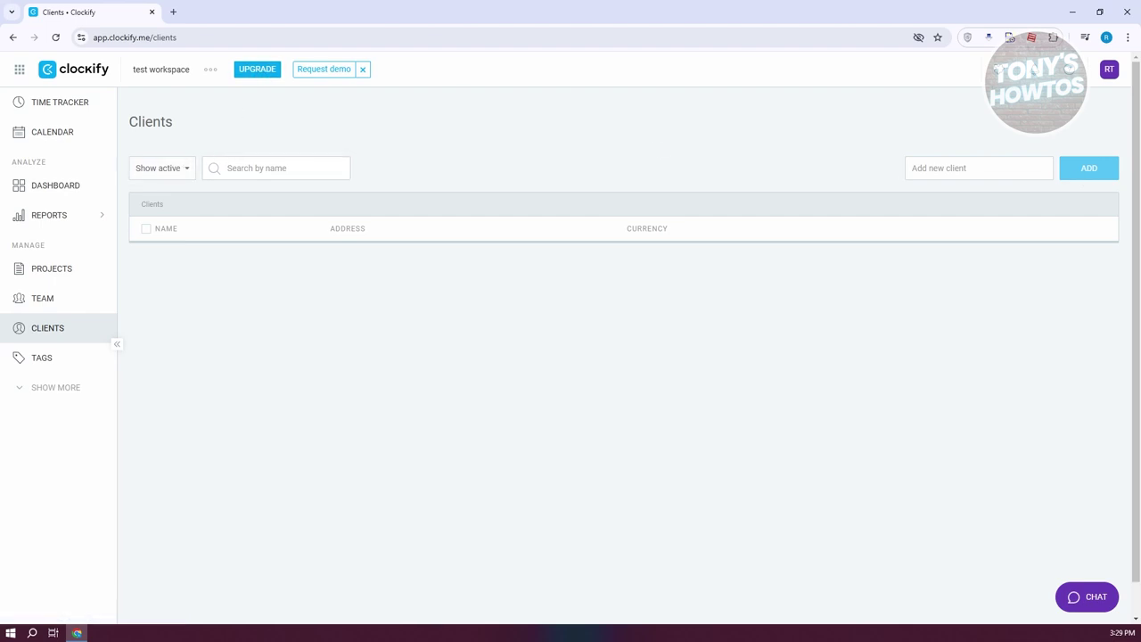
pyautogui.click(1006, 173)
pyautogui.write('test client')
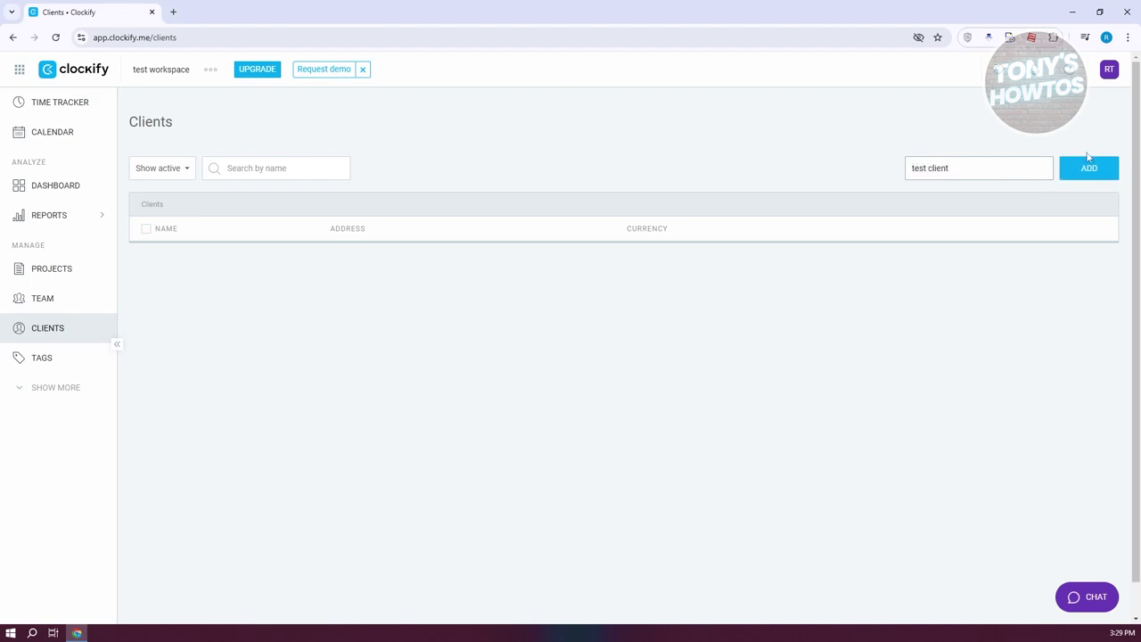
pyautogui.click(1088, 161)
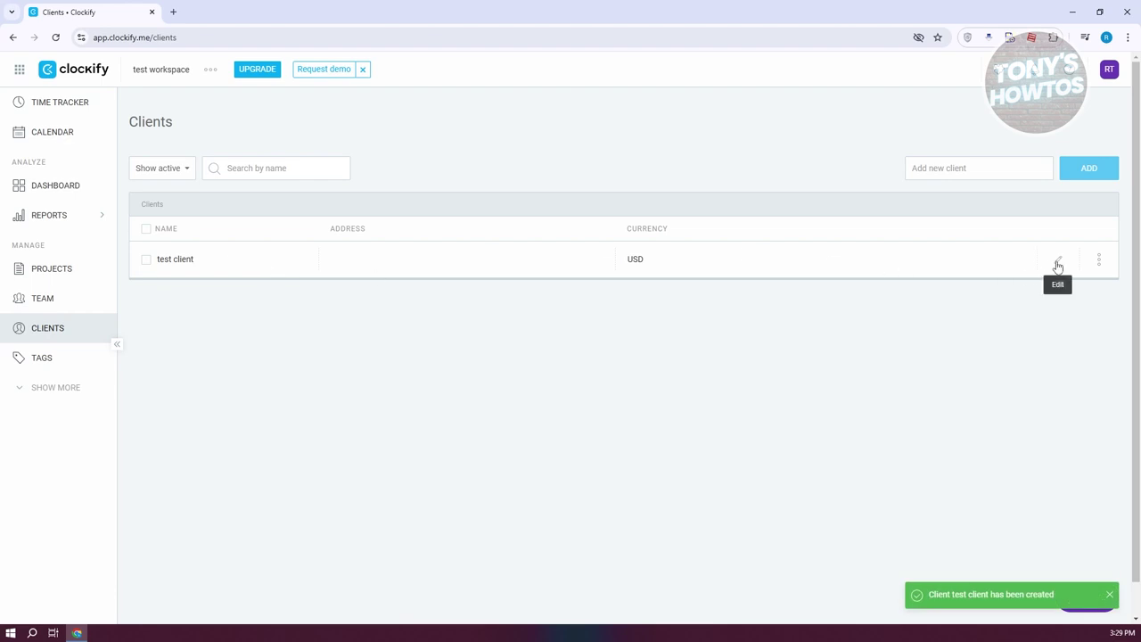
# - Examine the test client's editable email, address, note and currency details, and leave without saving changes
pyautogui.click(1056, 258)
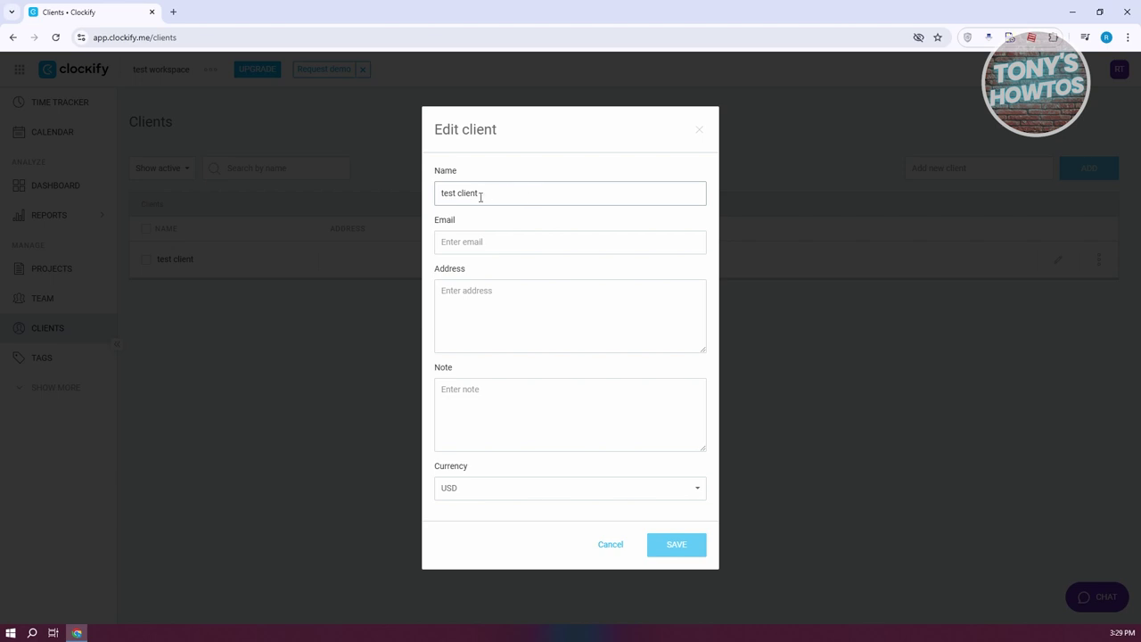
pyautogui.click(505, 243)
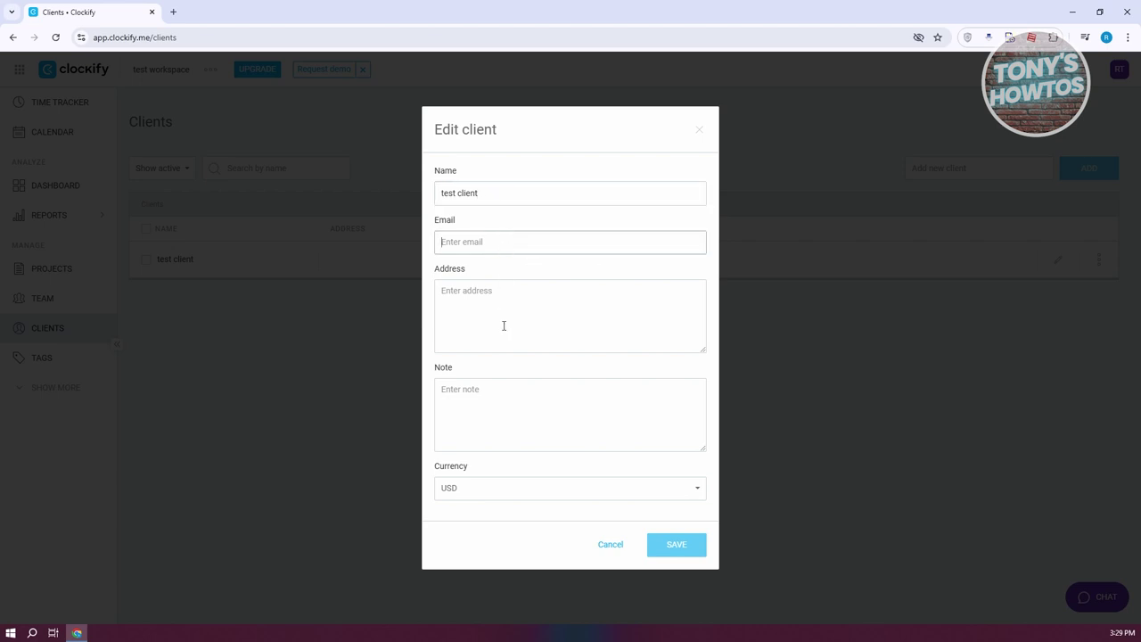
pyautogui.click(571, 329)
pyautogui.click(562, 406)
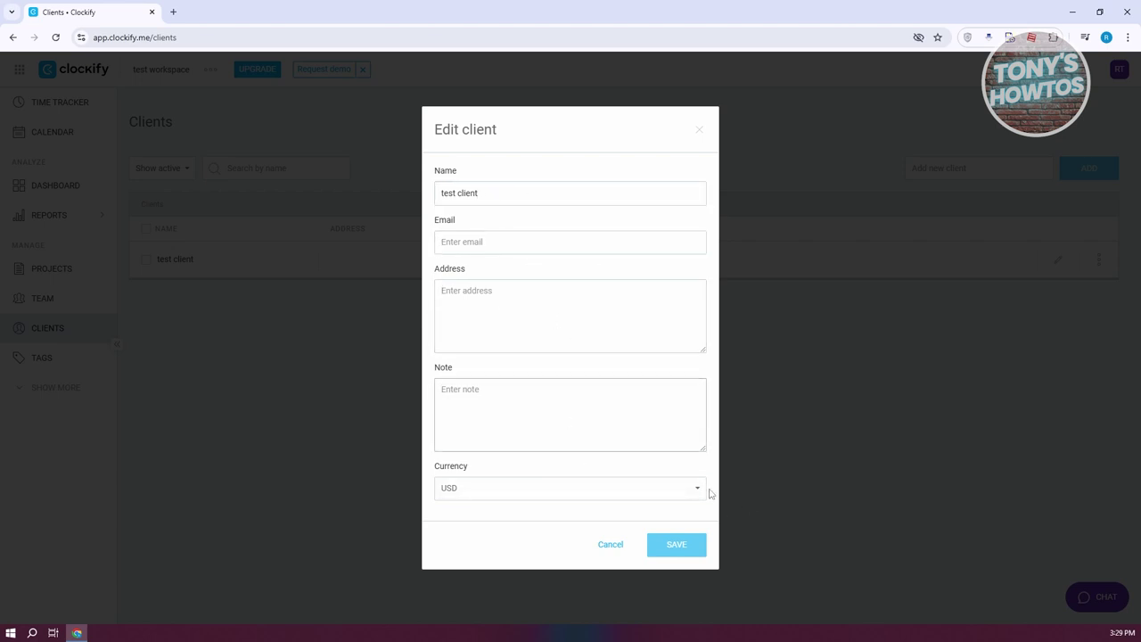
pyautogui.click(700, 491)
pyautogui.click(701, 529)
pyautogui.click(612, 545)
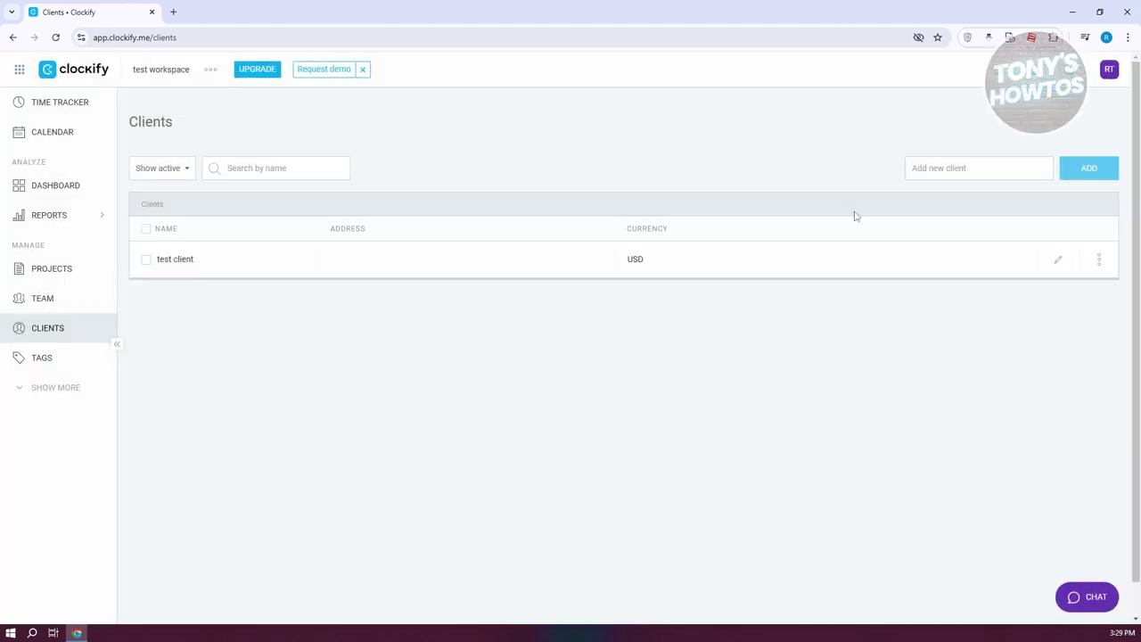
# - Assign "test client" as the client in TEST PROJECT's settings, and return to the project's task list
pyautogui.click(76, 272)
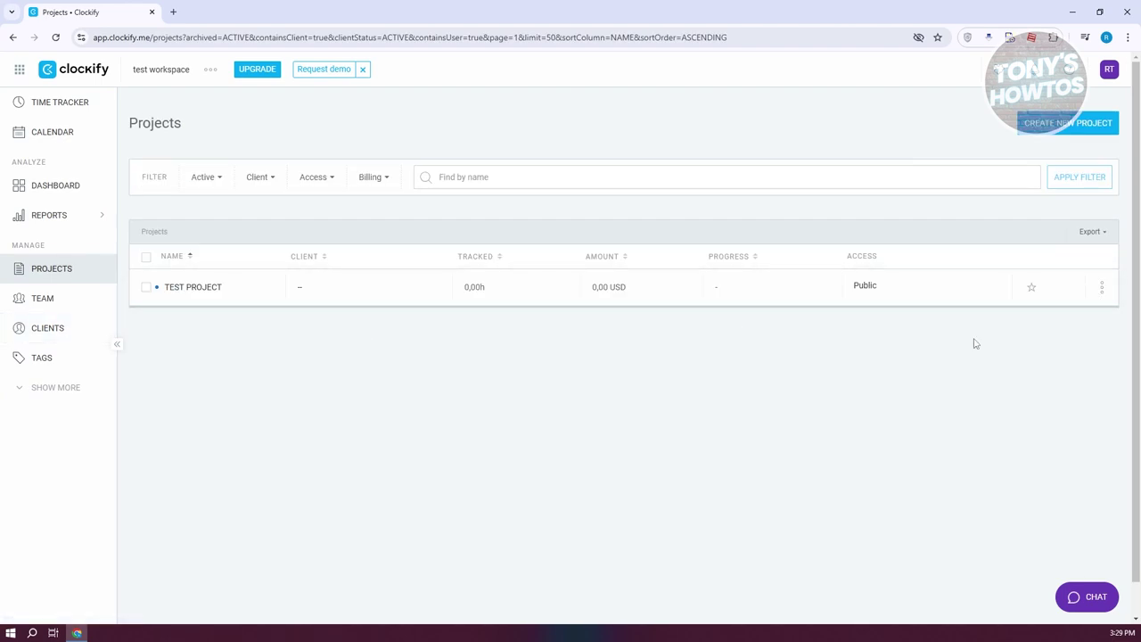
pyautogui.click(1102, 291)
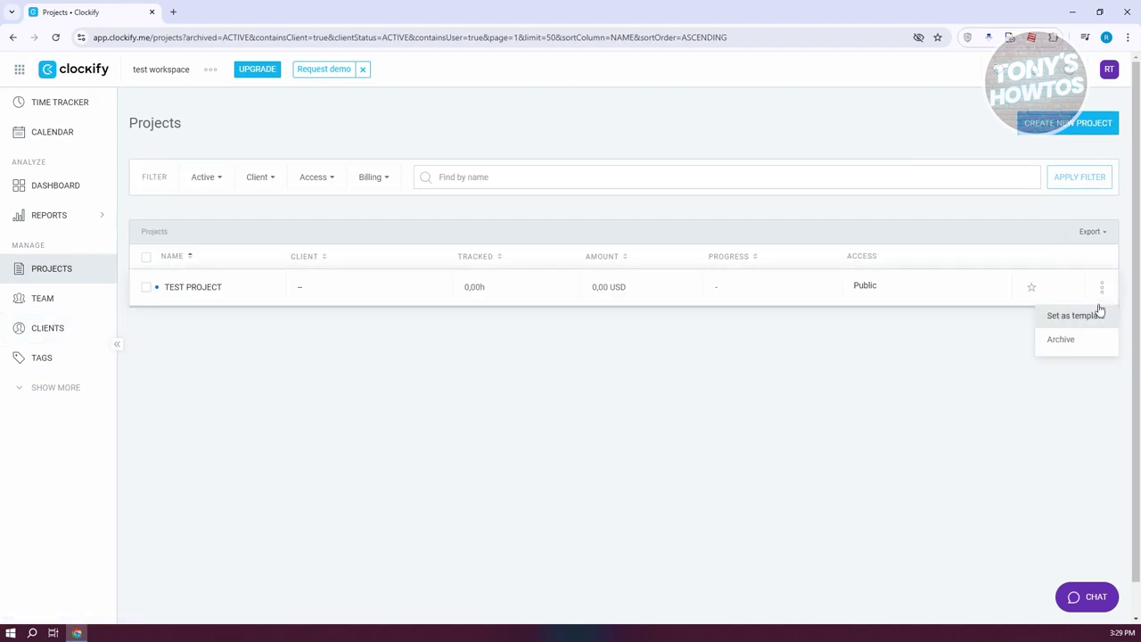
pyautogui.click(212, 288)
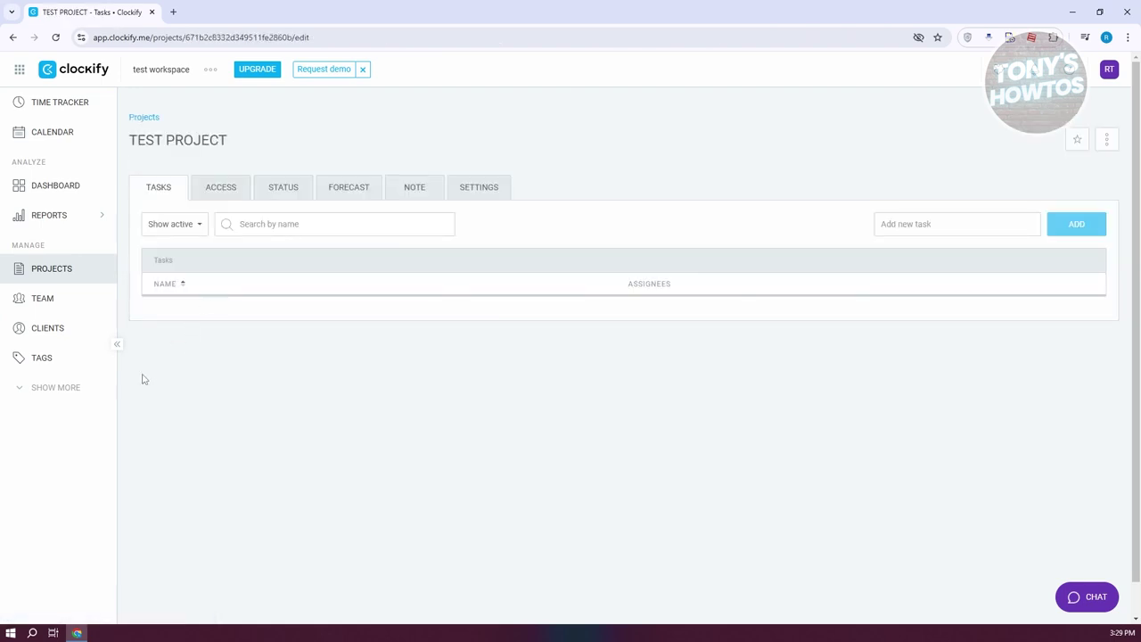
pyautogui.click(478, 194)
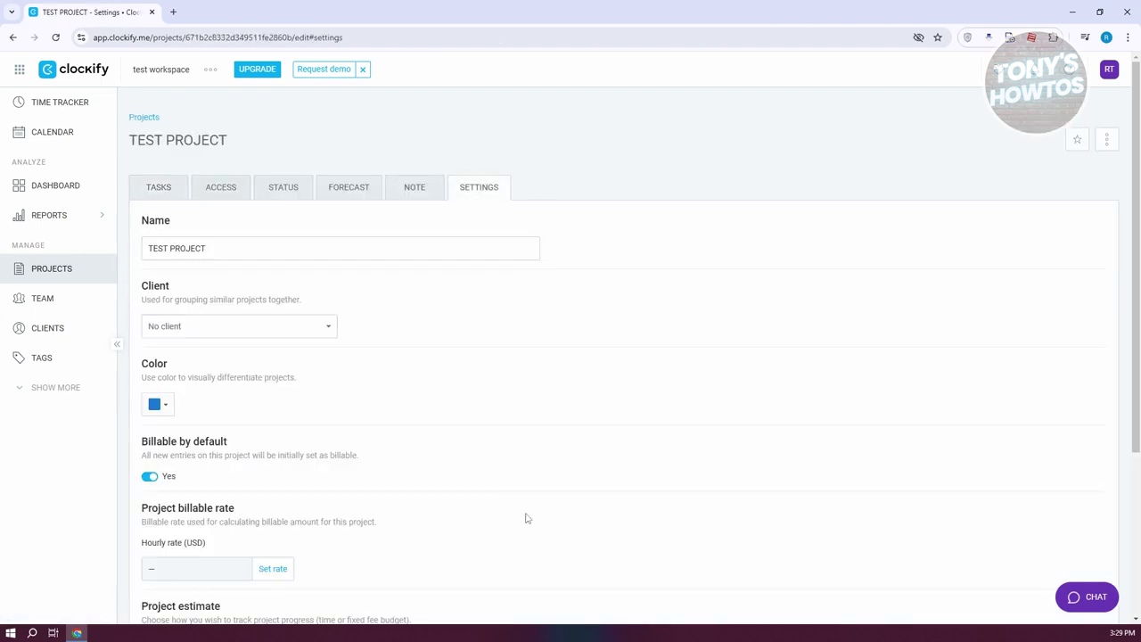
pyautogui.click(310, 326)
pyautogui.click(173, 416)
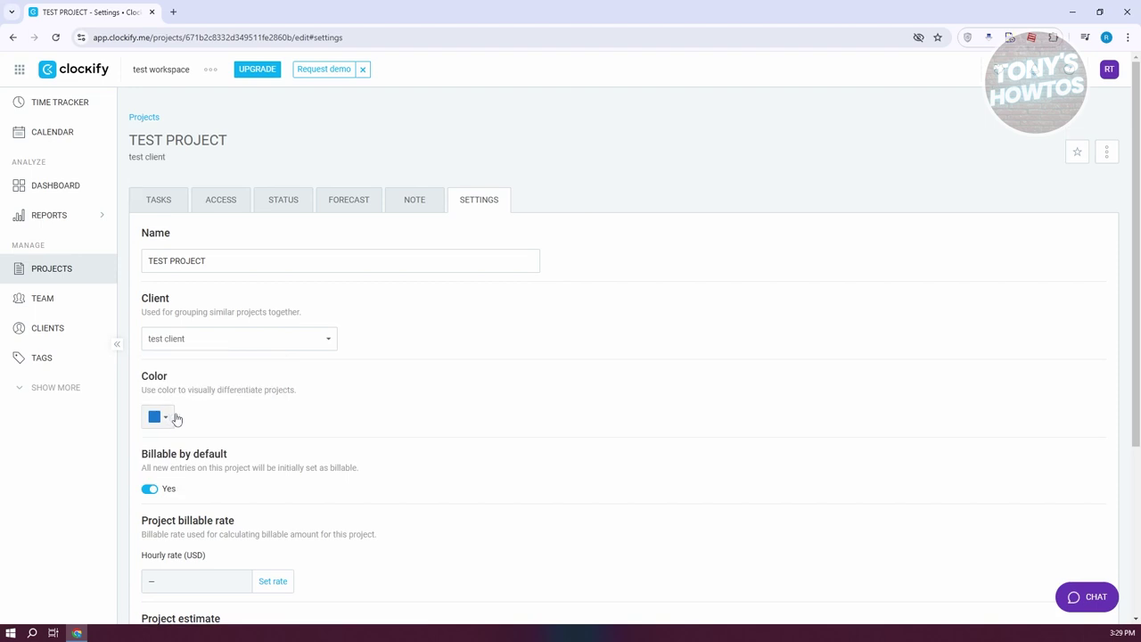
pyautogui.scroll(-1, 1012, 380)
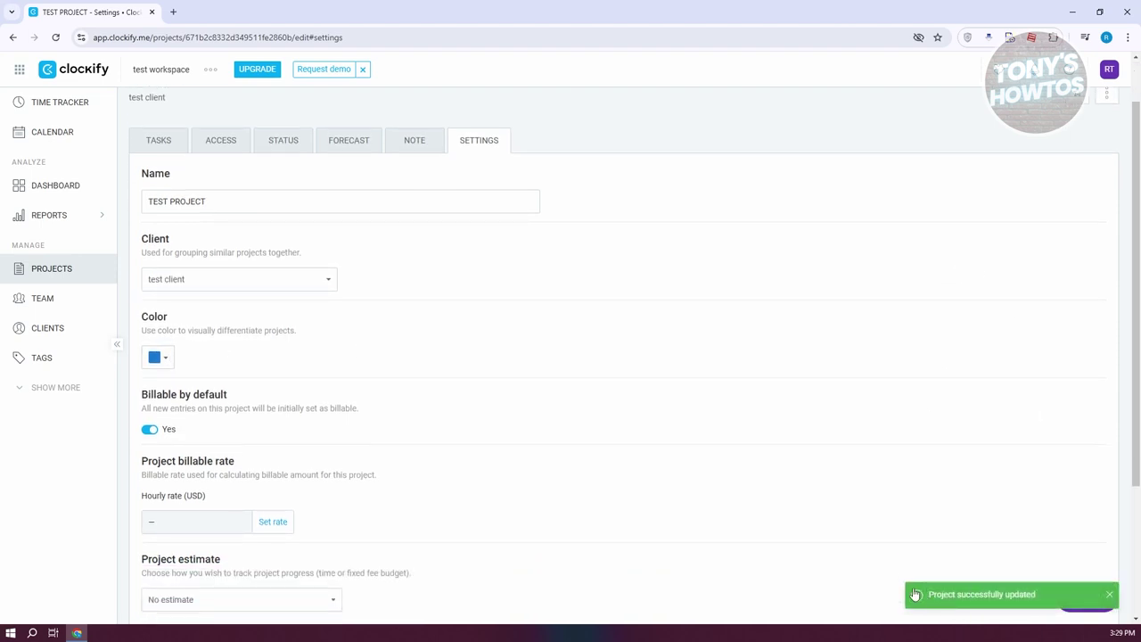
pyautogui.scroll(1, 882, 491)
pyautogui.click(159, 202)
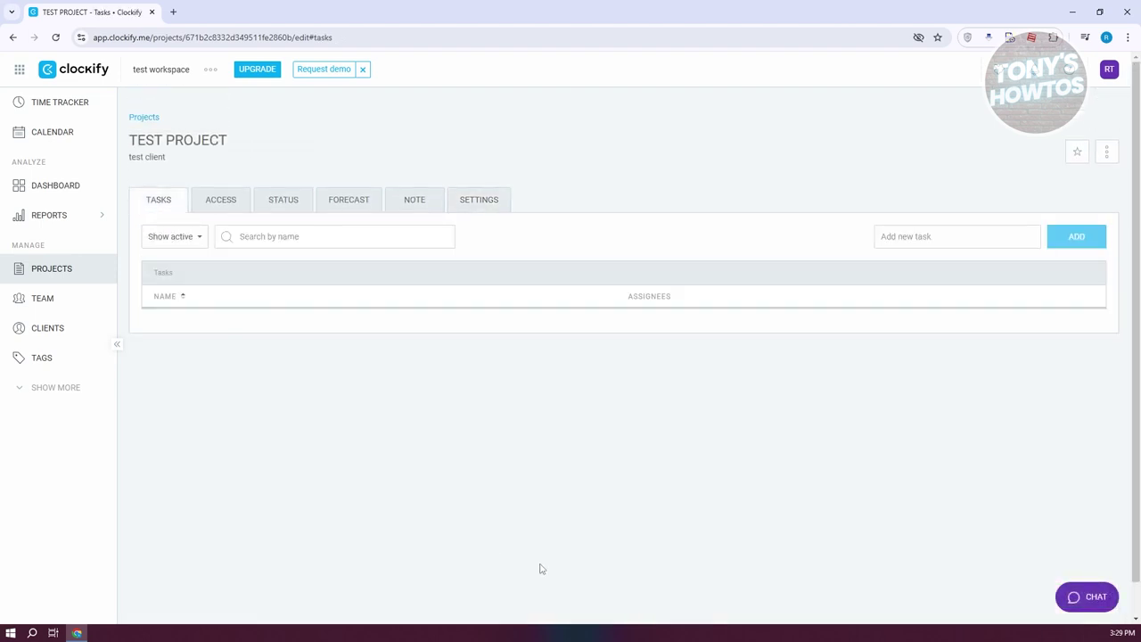
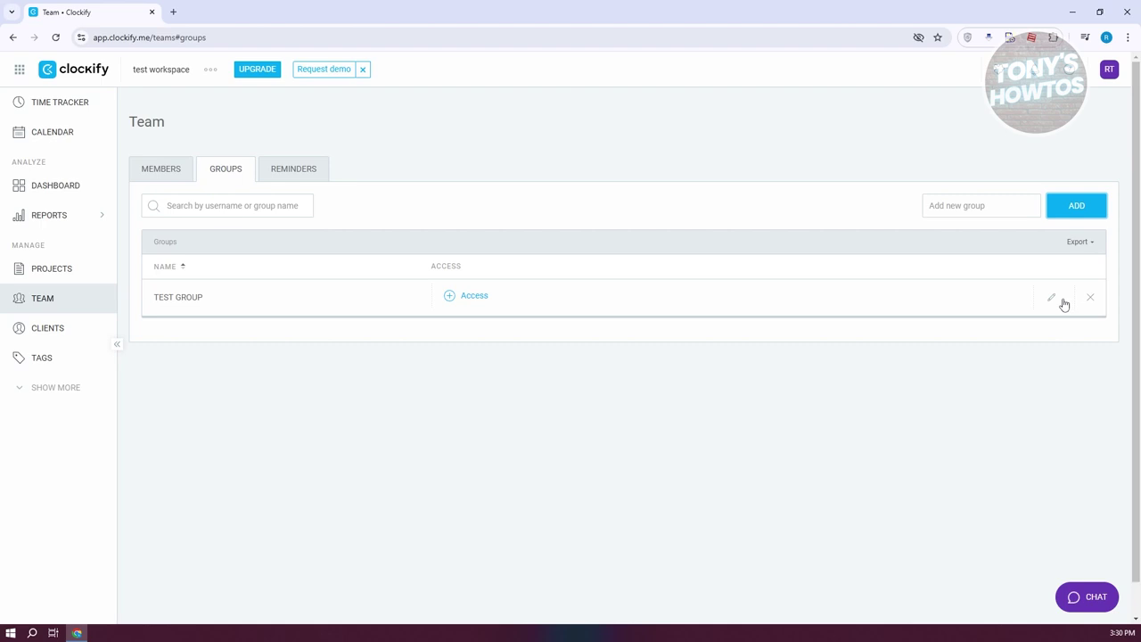
# - Give the workspace owner access to TEST GROUP, leaving the group's name as it is
pyautogui.click(1050, 298)
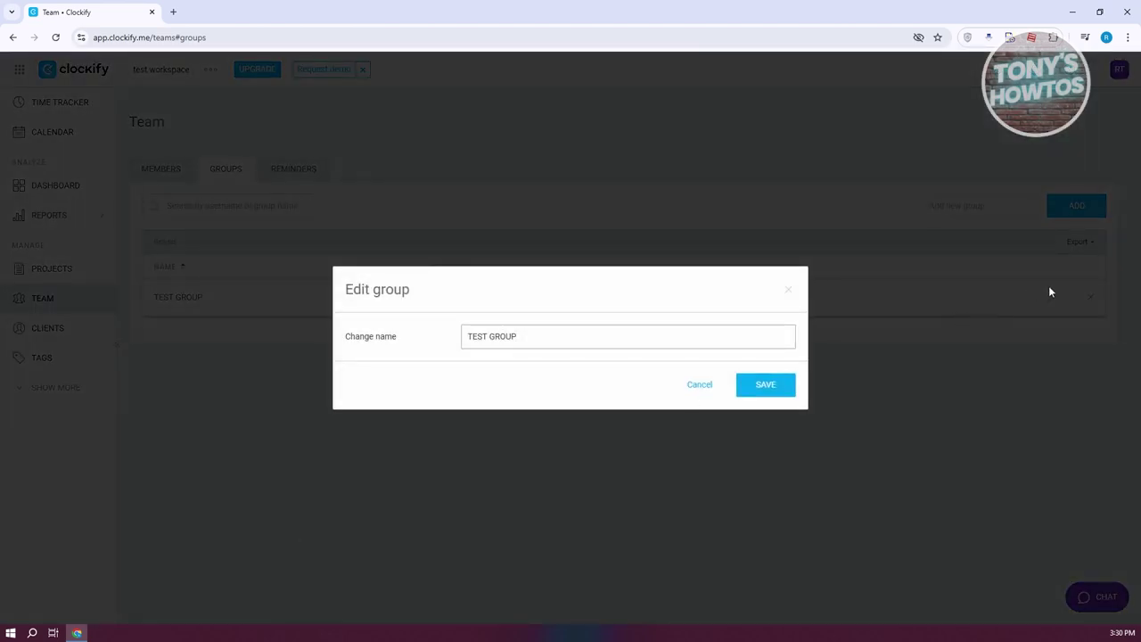
pyautogui.click(699, 386)
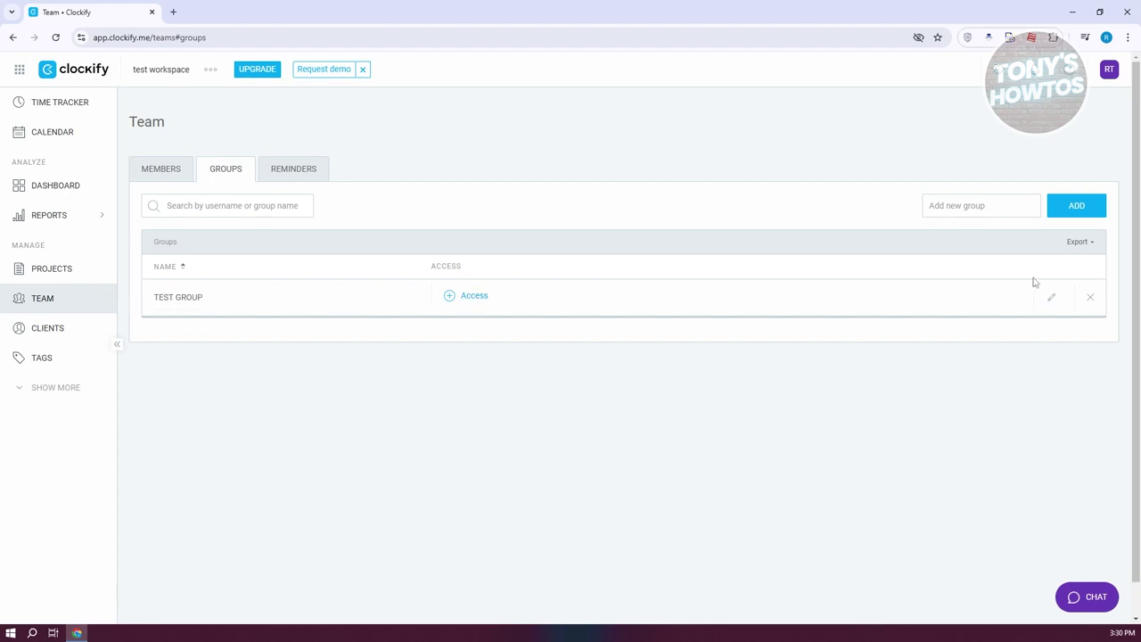
pyautogui.click(466, 295)
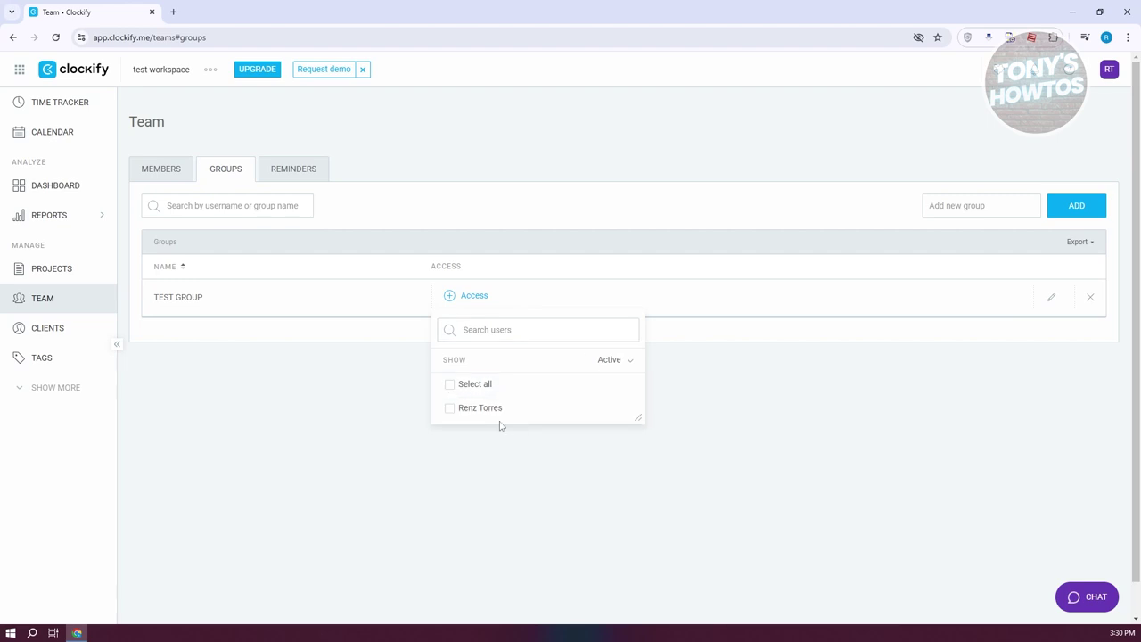
pyautogui.click(450, 410)
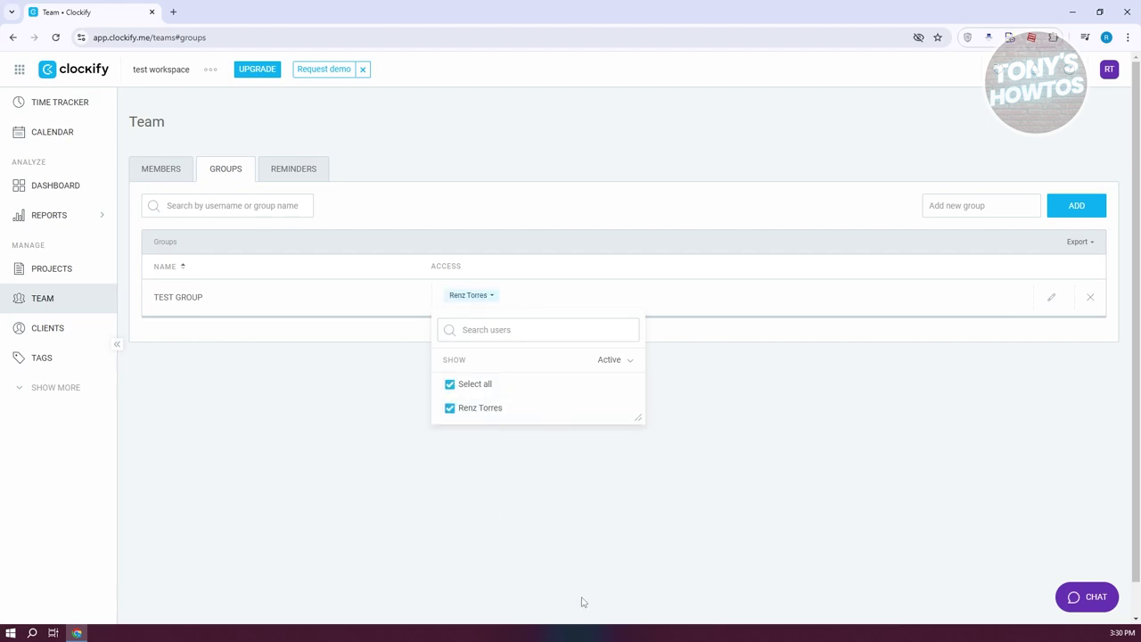
pyautogui.click(872, 474)
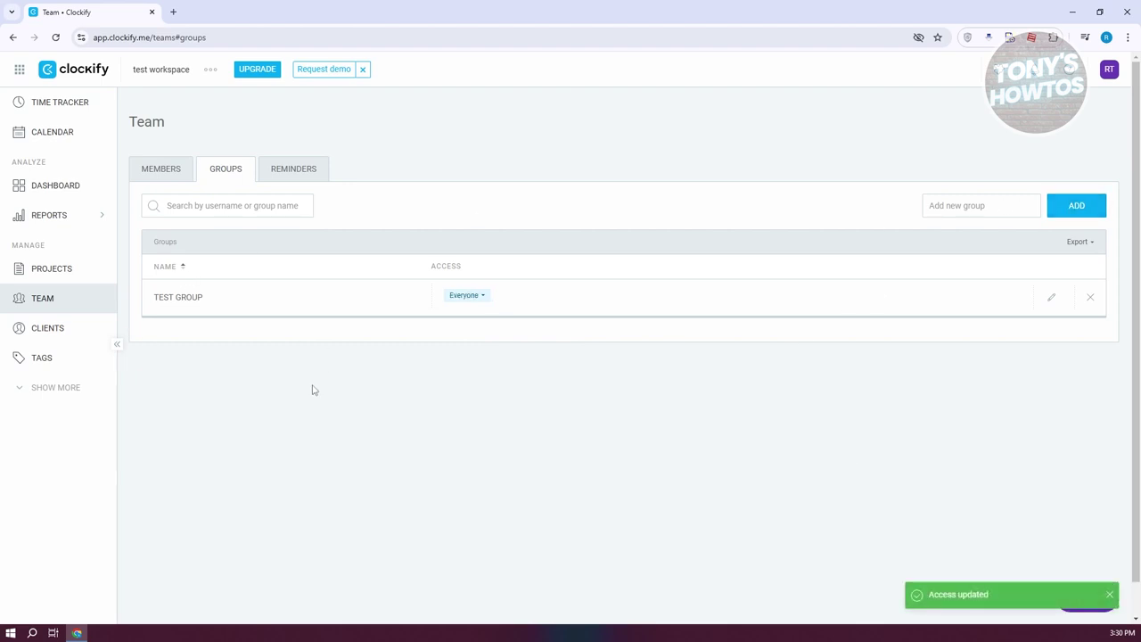
pyautogui.click(558, 292)
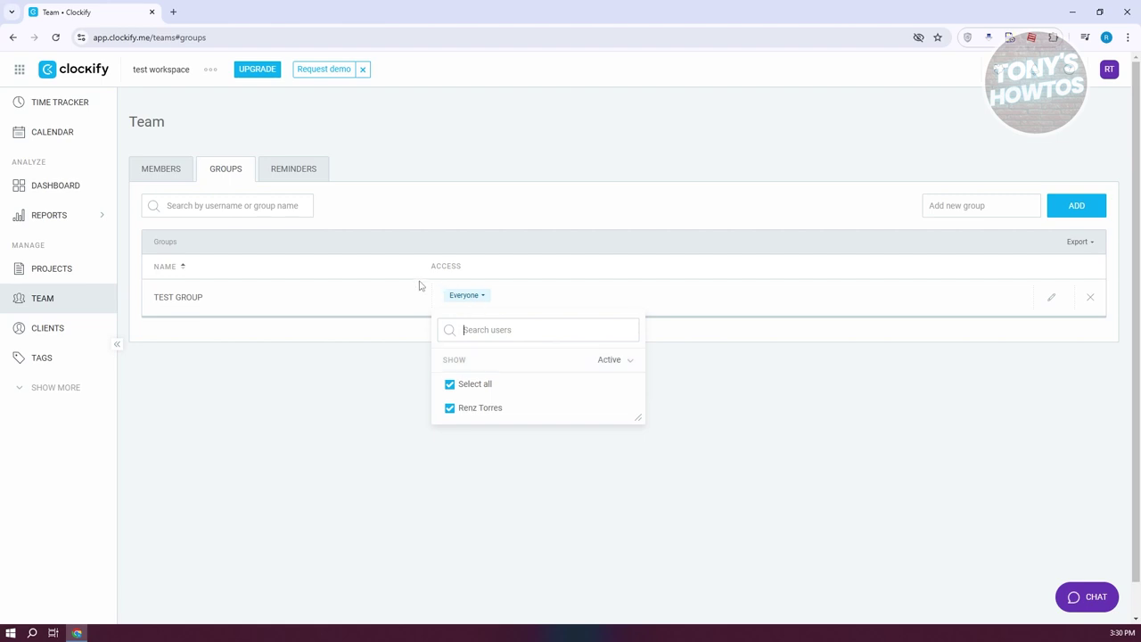
# - Check the team's reminders page, and set the owner's billable rate to 15 USD for time entries from now onwards
pyautogui.click(304, 174)
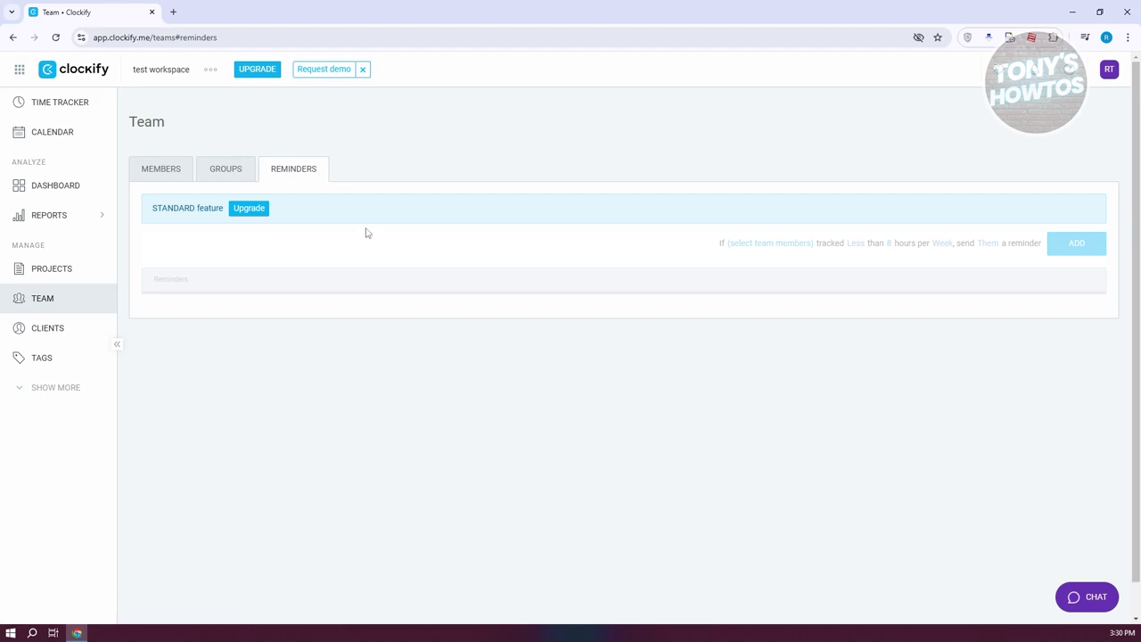
pyautogui.click(155, 168)
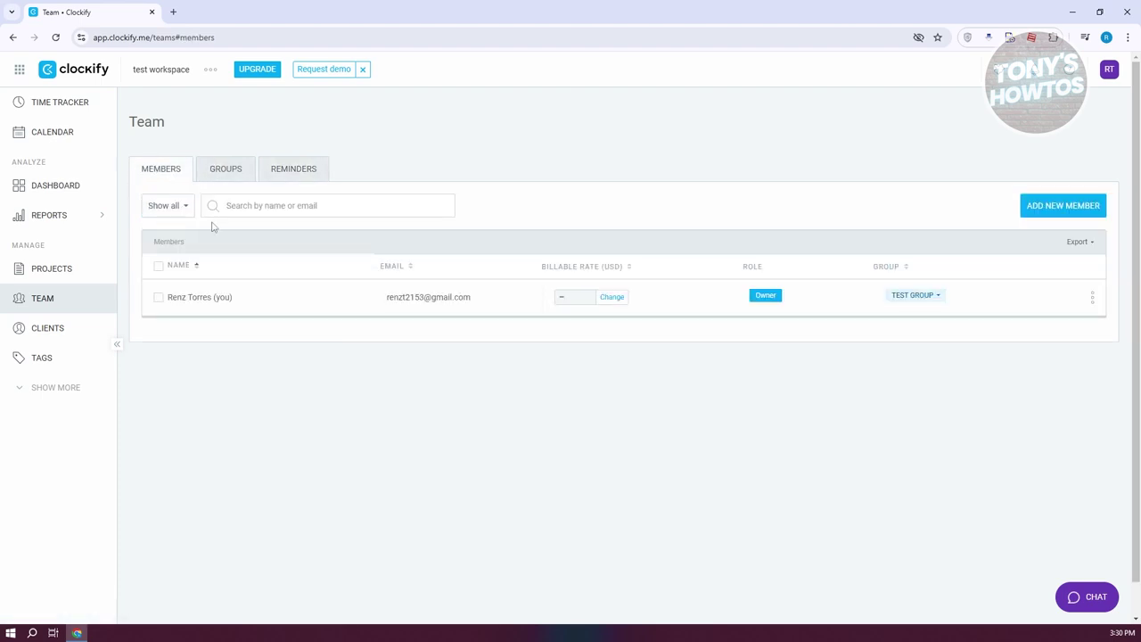
pyautogui.click(611, 297)
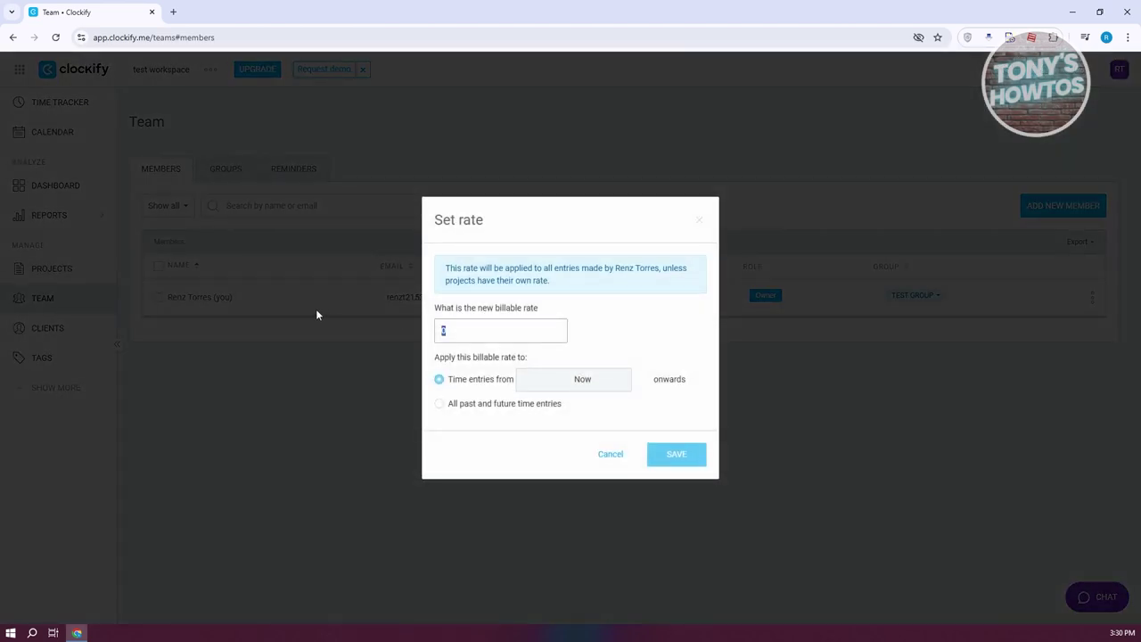
pyautogui.write('15')
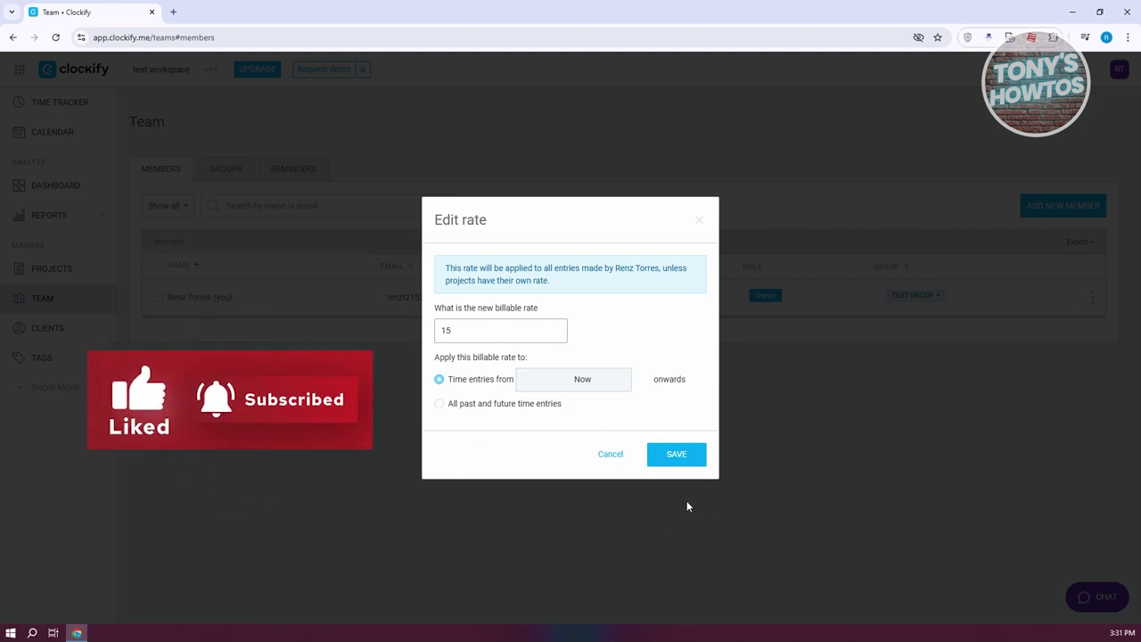
pyautogui.click(697, 456)
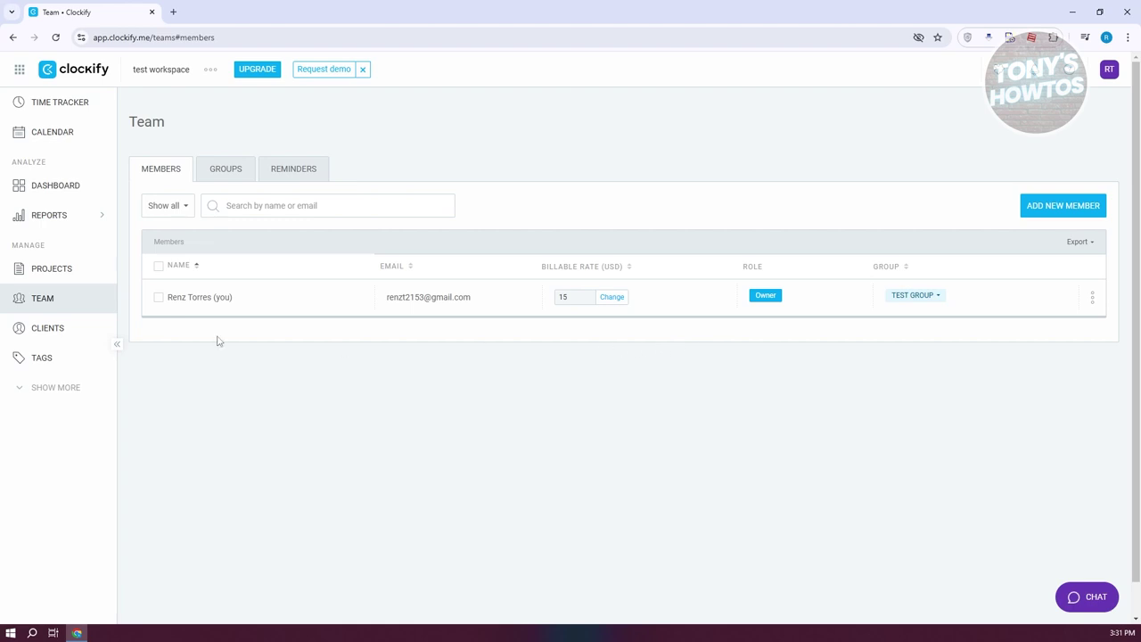
# - Create a tag named "TUTORIAL" in the workspace's tag list
pyautogui.click(51, 360)
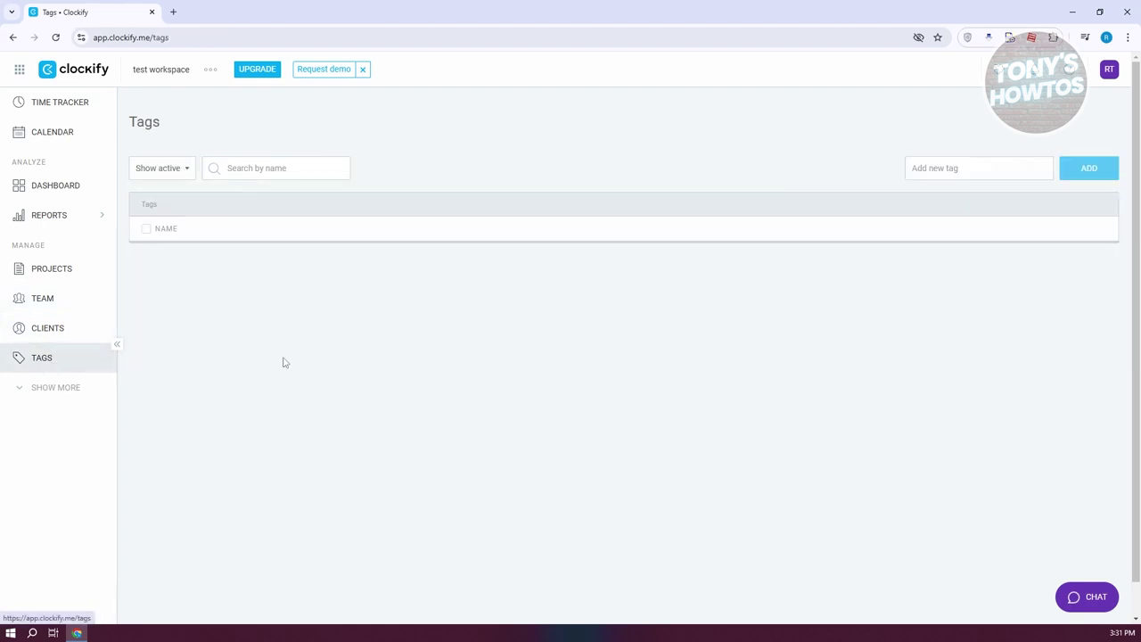
pyautogui.click(1000, 171)
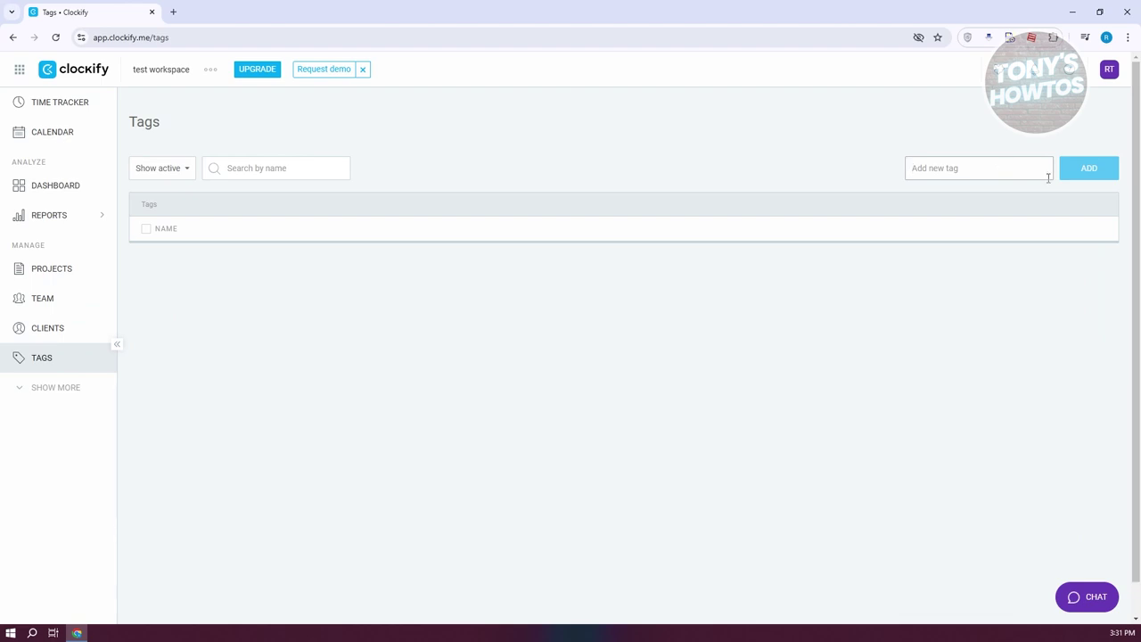
pyautogui.write('TUTORIAL')
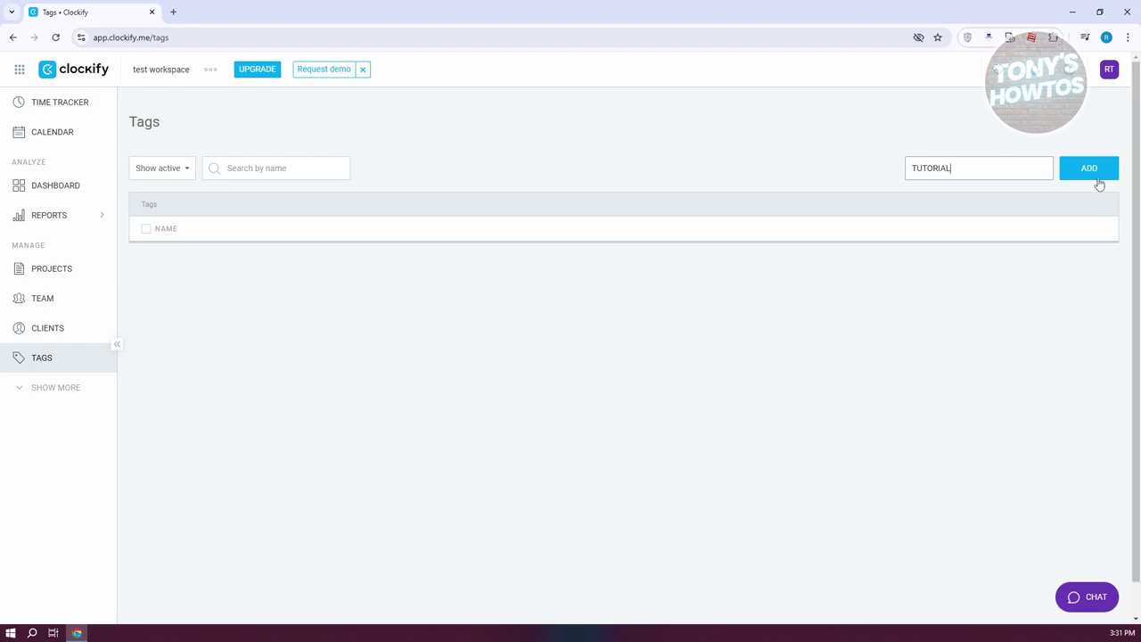
pyautogui.click(1093, 178)
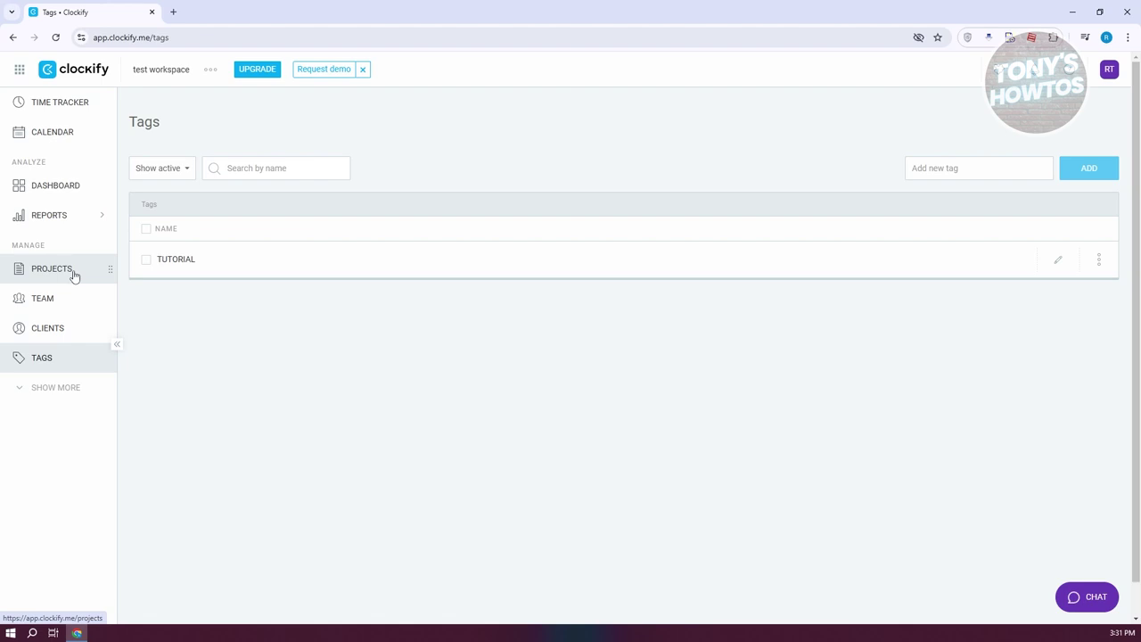
# - Enable timesheet mode from the time tracker, and describe the new time entry as "TUTORIAL ABOUT CLOCKIFY"
pyautogui.click(57, 102)
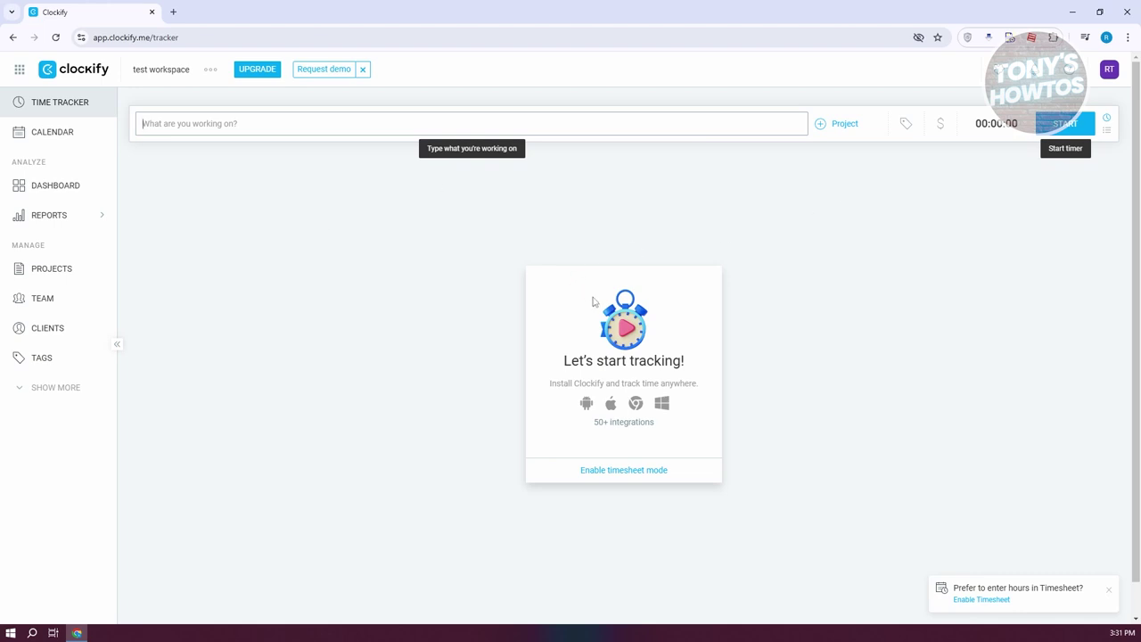
pyautogui.click(605, 473)
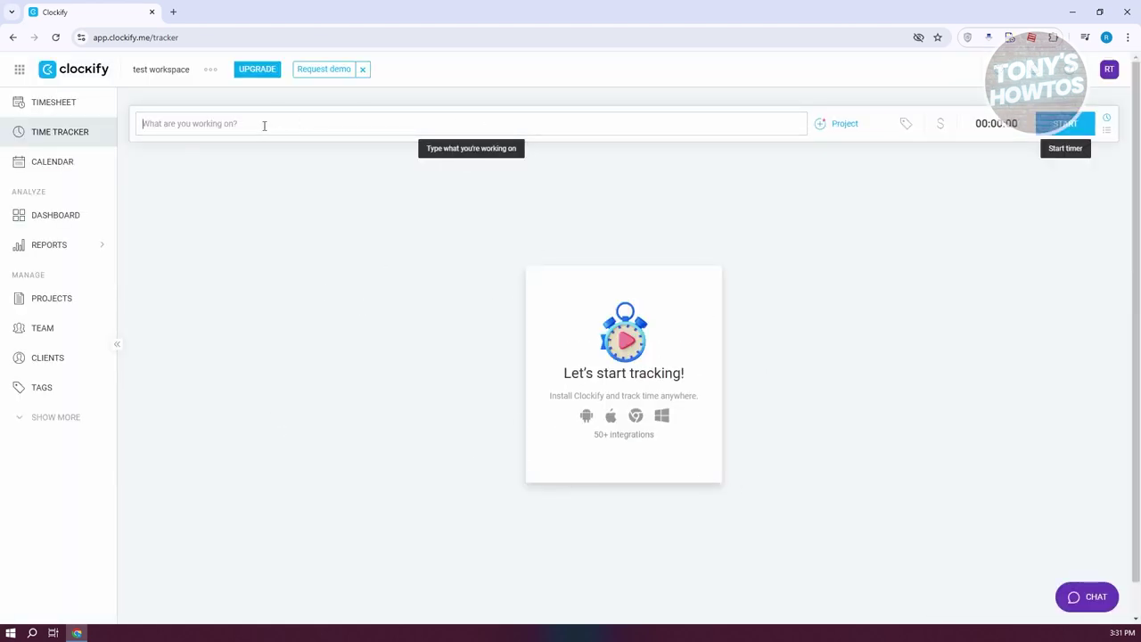
pyautogui.click(439, 128)
pyautogui.write('TUTORIAL ABOUT CLOCKIFY')
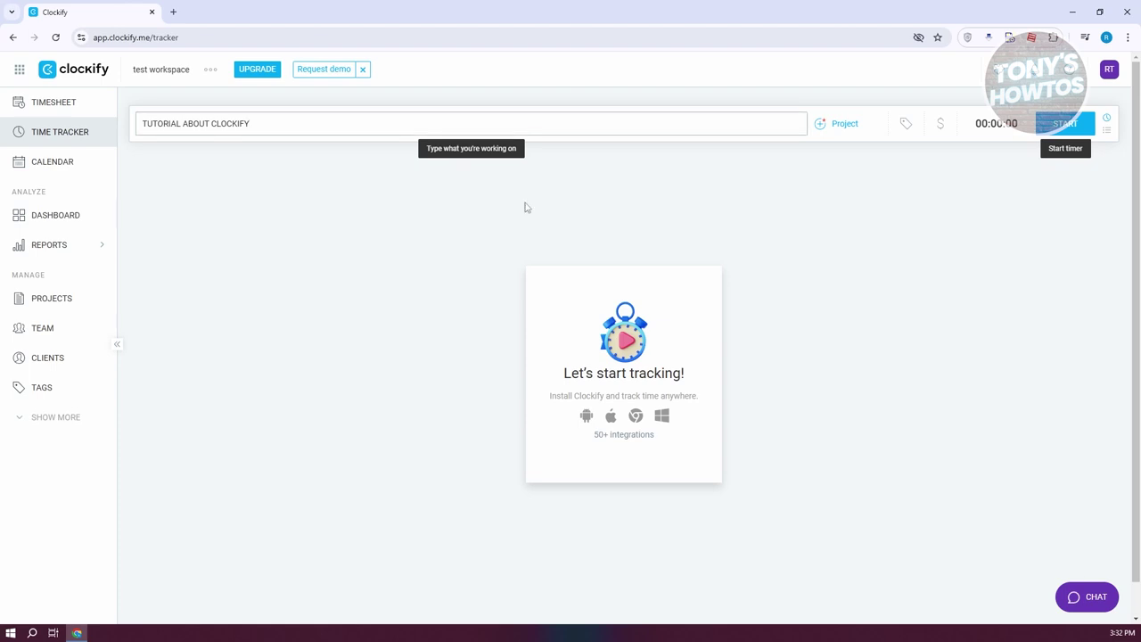
# - Assign TEST PROJECT and the TUTORIAL tag to the billable time entry, and record a short session with the timer
pyautogui.click(840, 125)
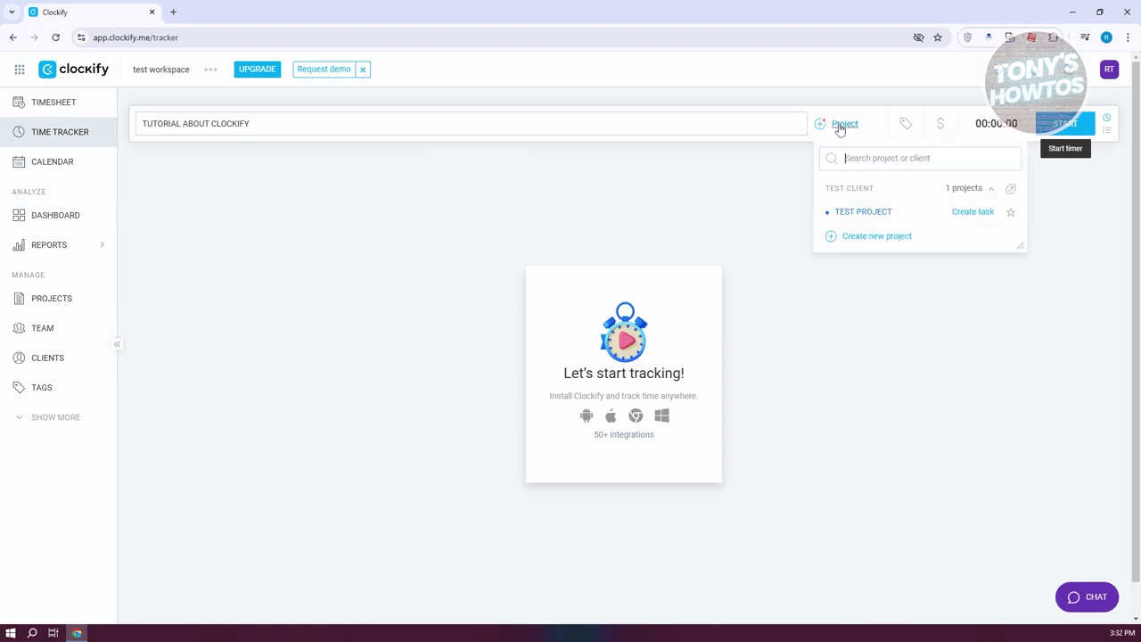
pyautogui.click(864, 214)
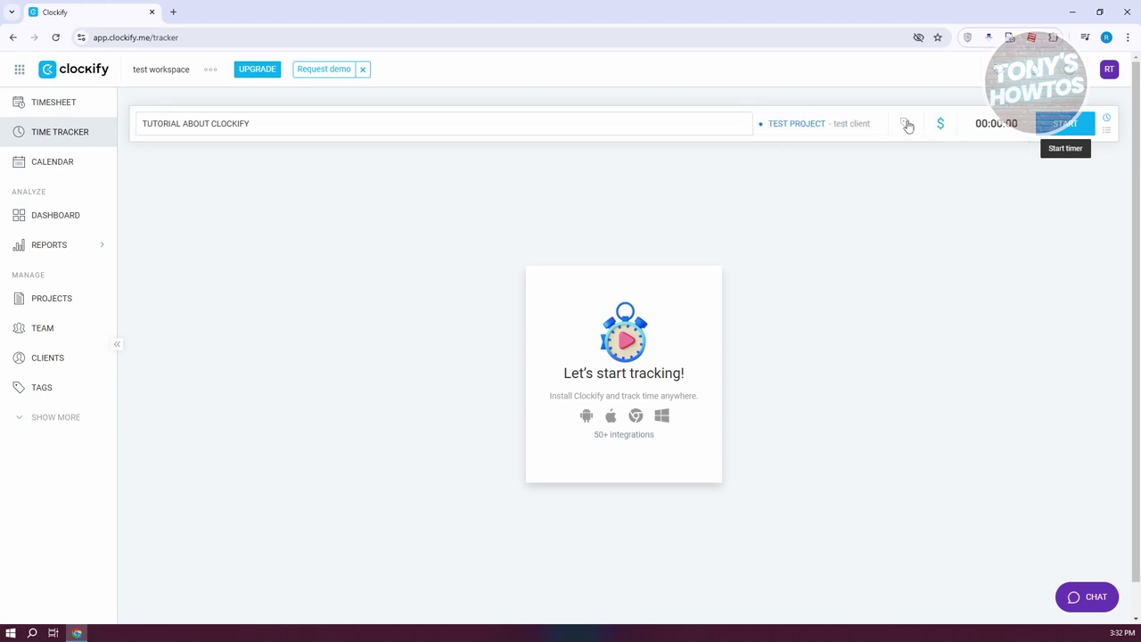
pyautogui.click(906, 123)
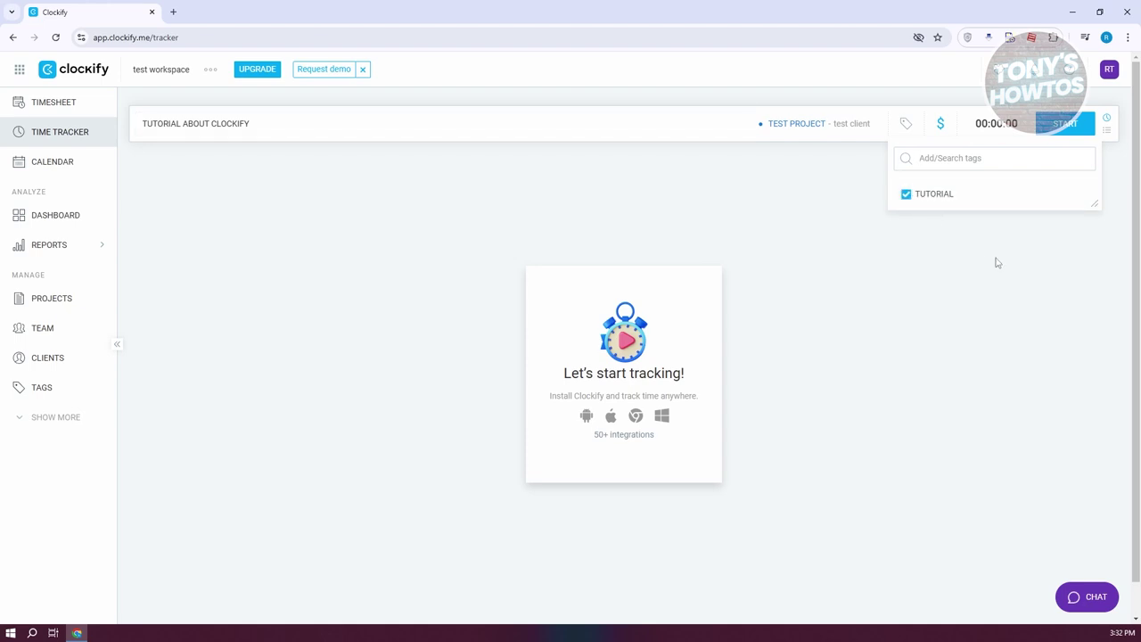
pyautogui.click(996, 262)
pyautogui.click(940, 125)
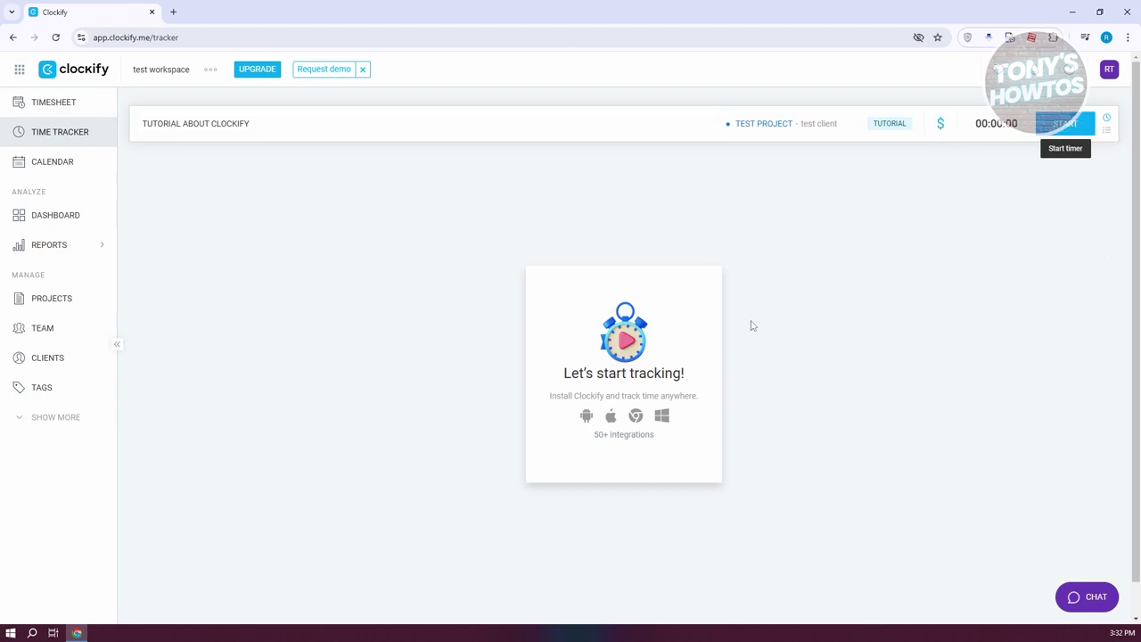
pyautogui.click(1065, 124)
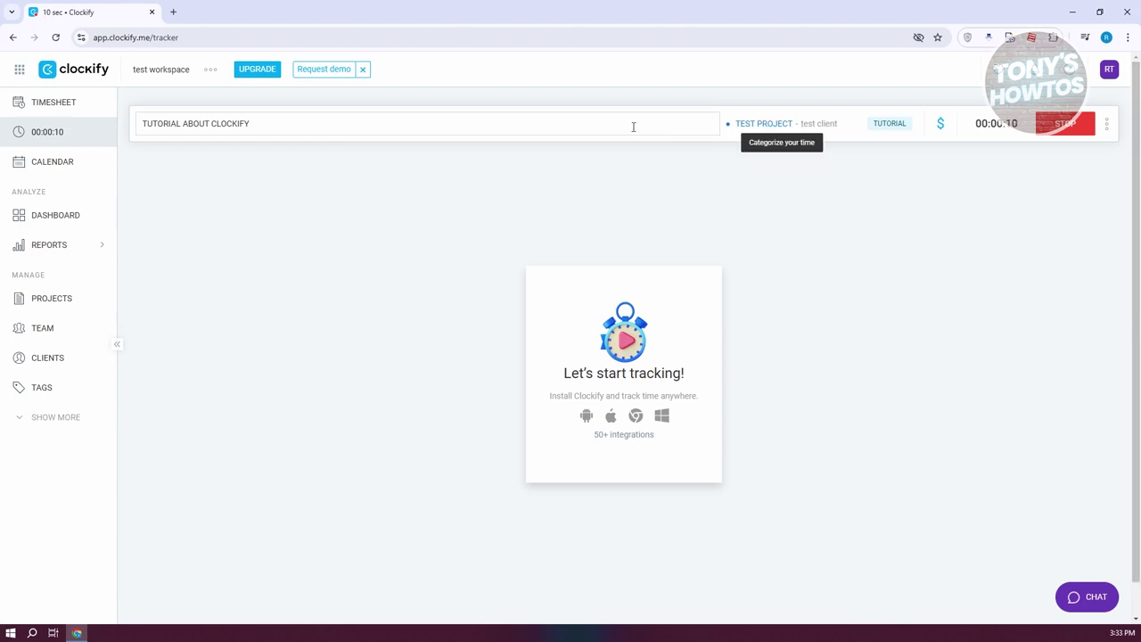
pyautogui.click(1058, 130)
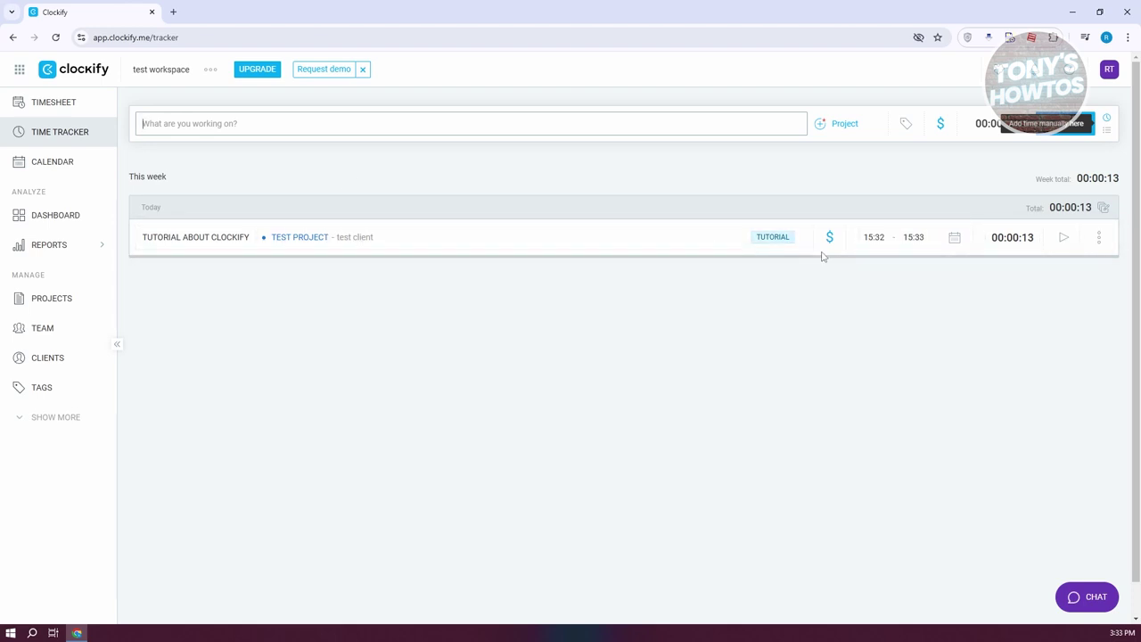
# - Log a second session by continuing the recorded entry's timer, and check its date picker and extra actions without changing them
pyautogui.click(953, 247)
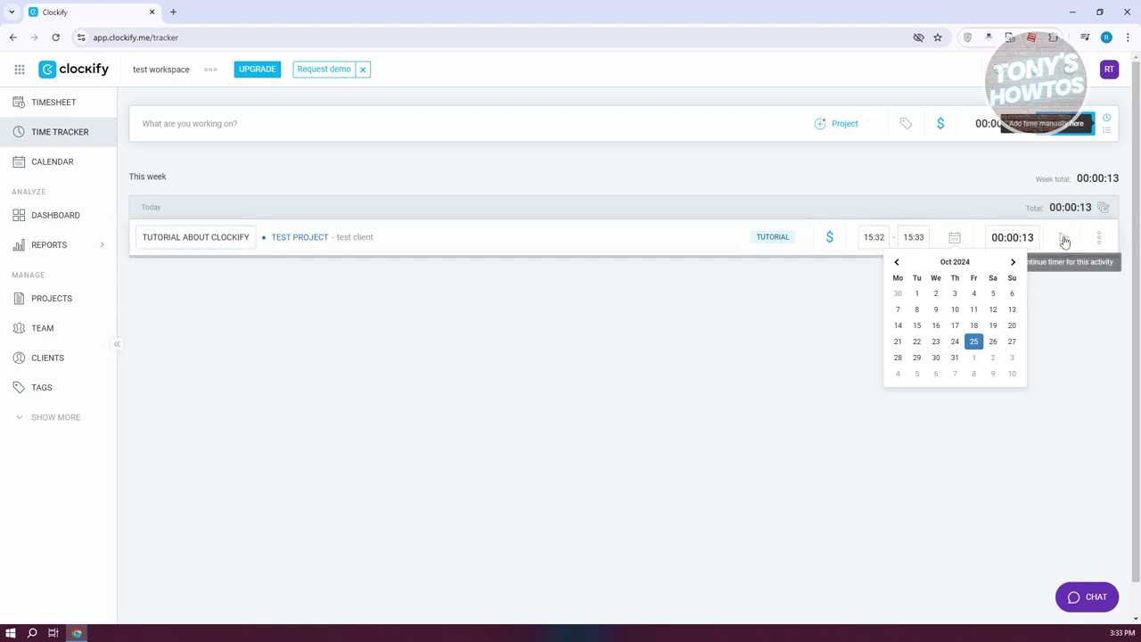
pyautogui.click(1088, 349)
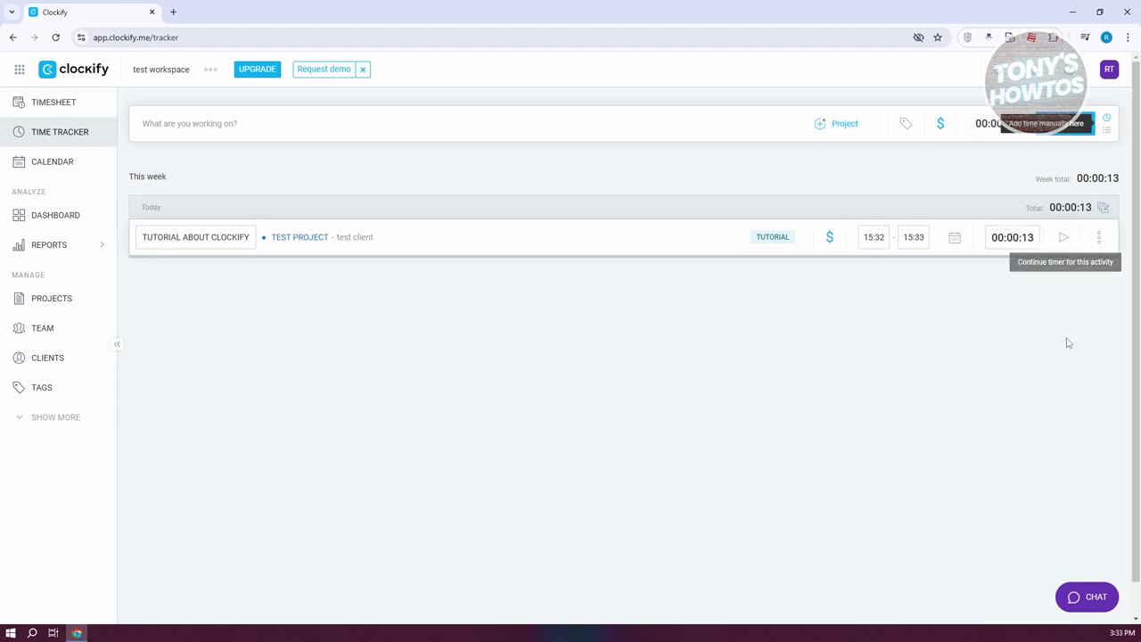
pyautogui.click(1065, 238)
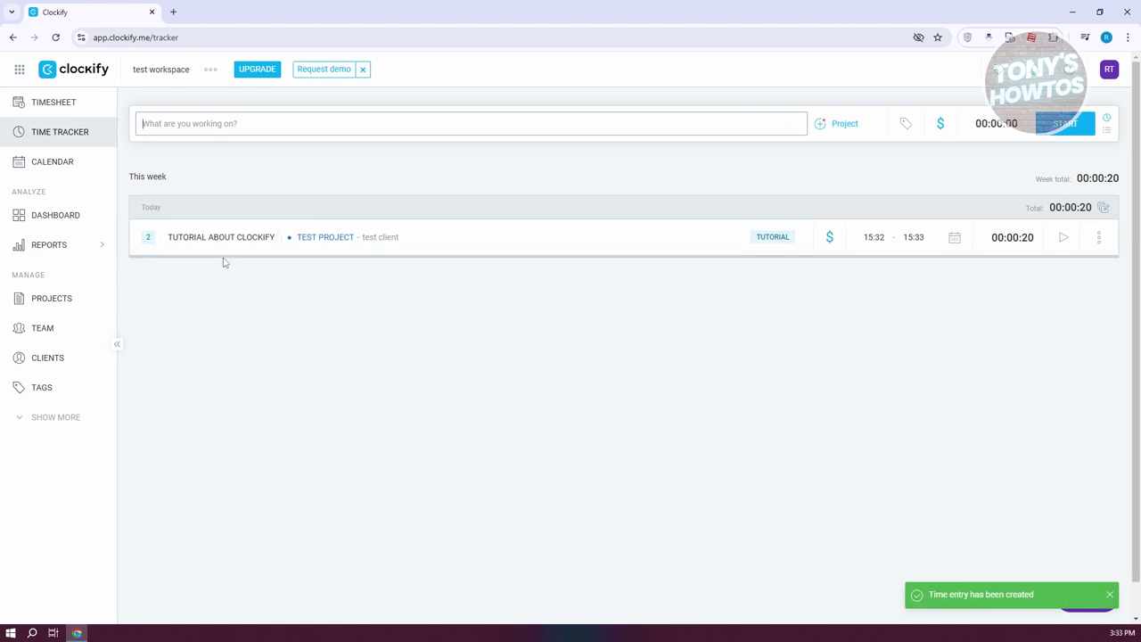
pyautogui.click(1102, 246)
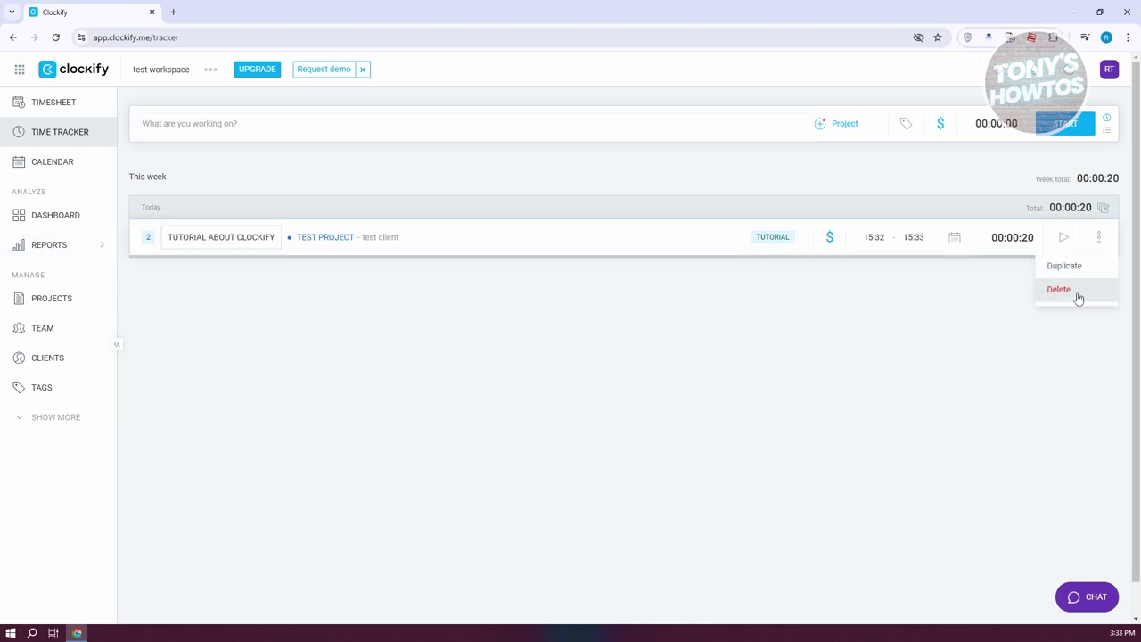
pyautogui.click(311, 363)
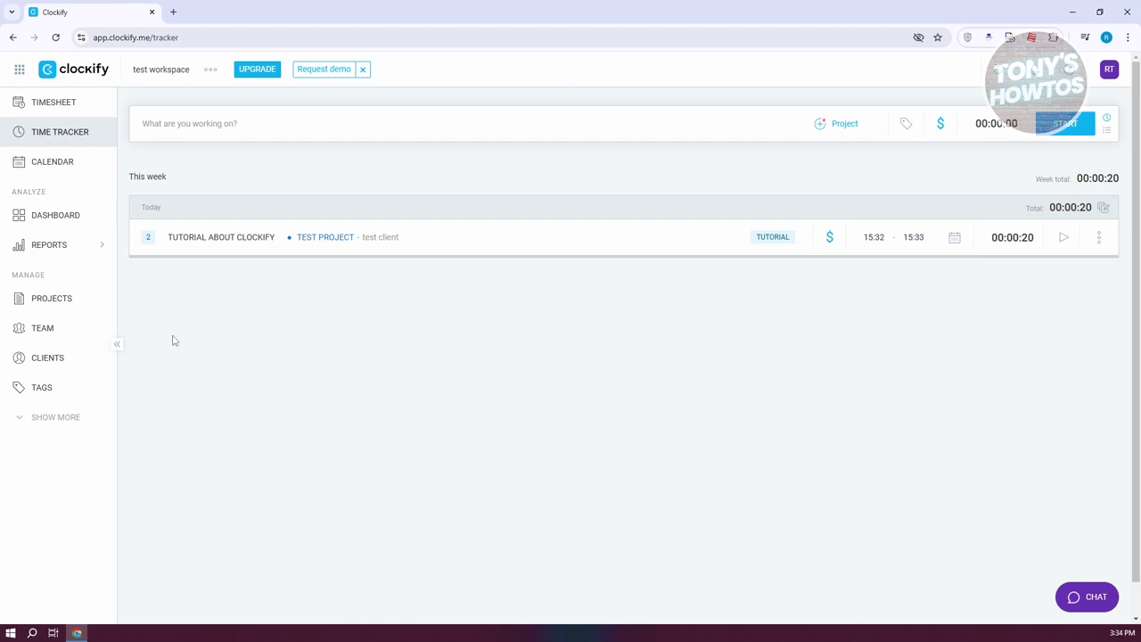
# - Examine the Friday time entry's editable details and extra actions in the weekly calendar, and leave without saving changes
pyautogui.click(20, 163)
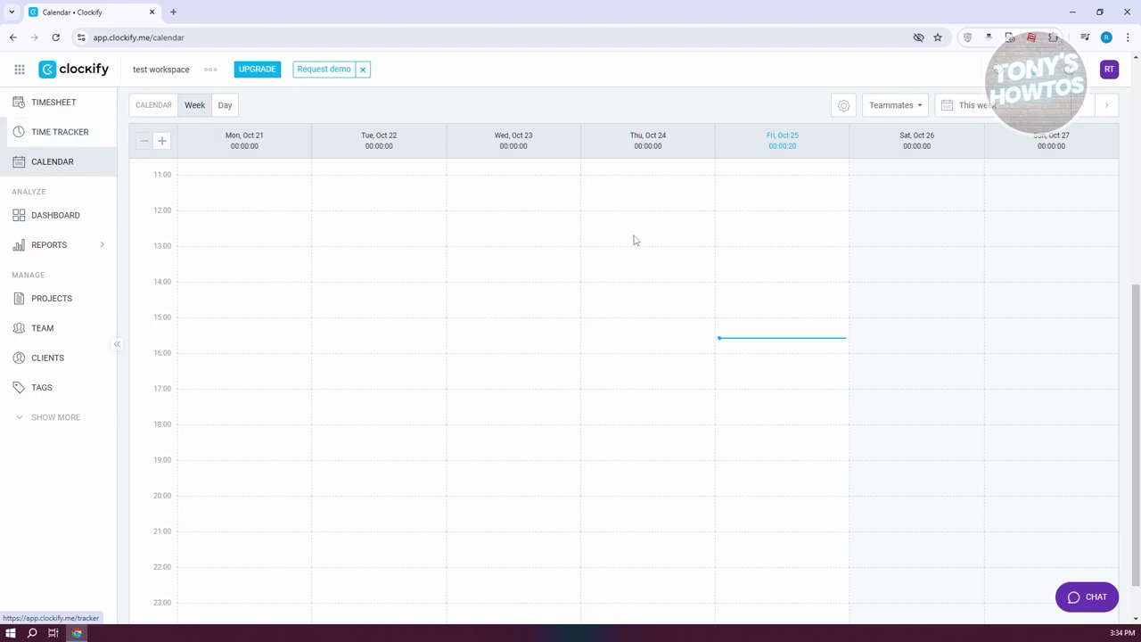
pyautogui.click(762, 339)
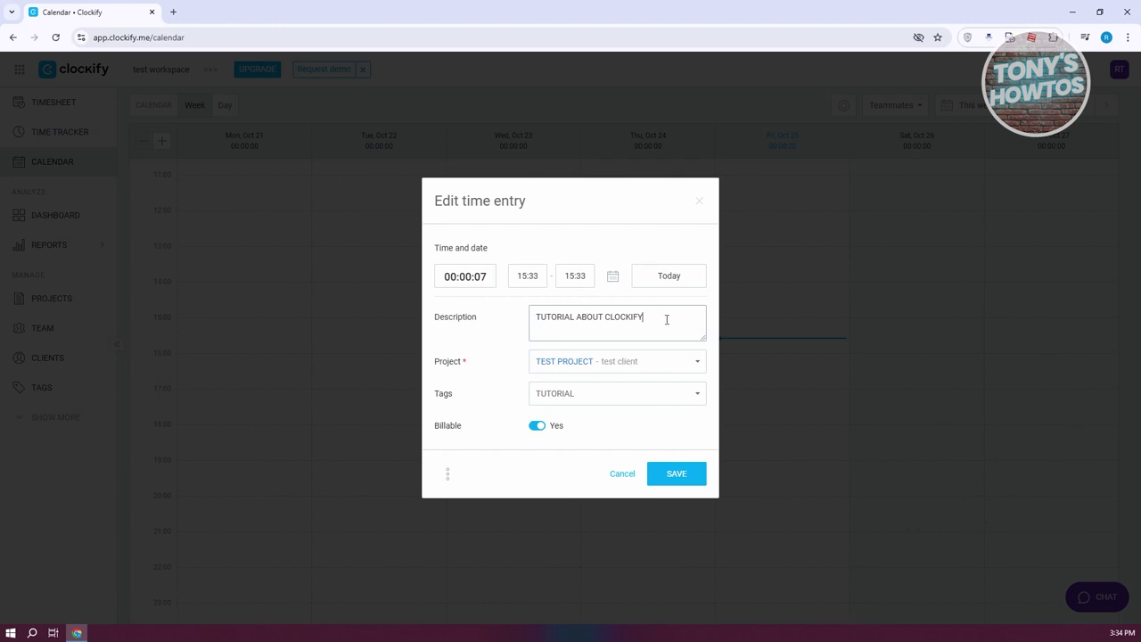
pyautogui.moveTo(666, 319); pyautogui.dragTo(531, 319)
pyautogui.click(621, 473)
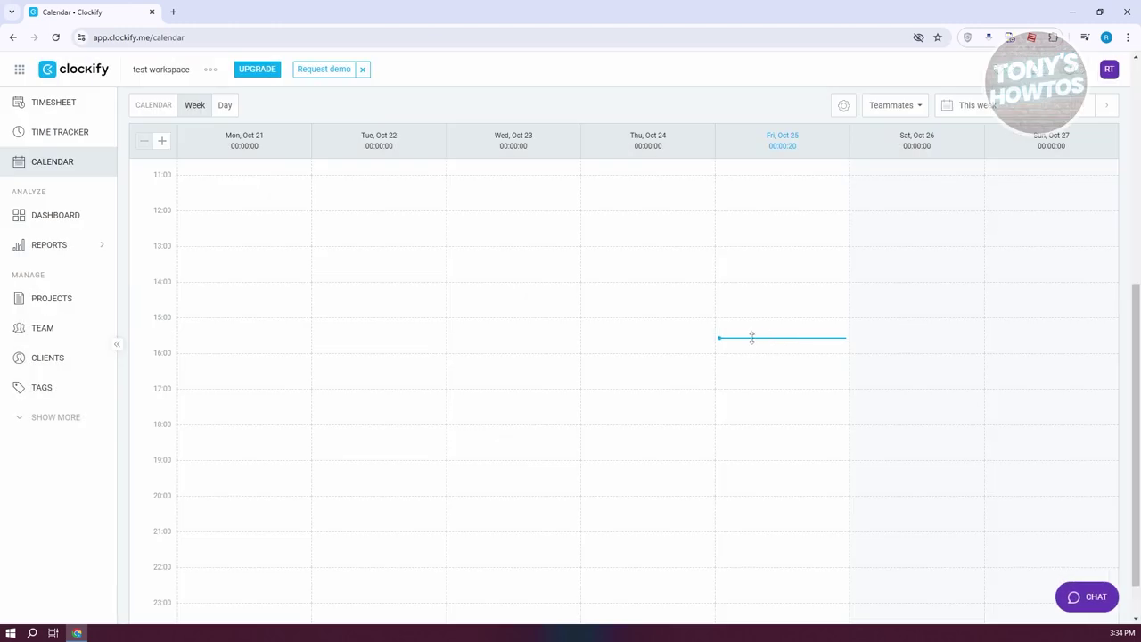
pyautogui.click(757, 336)
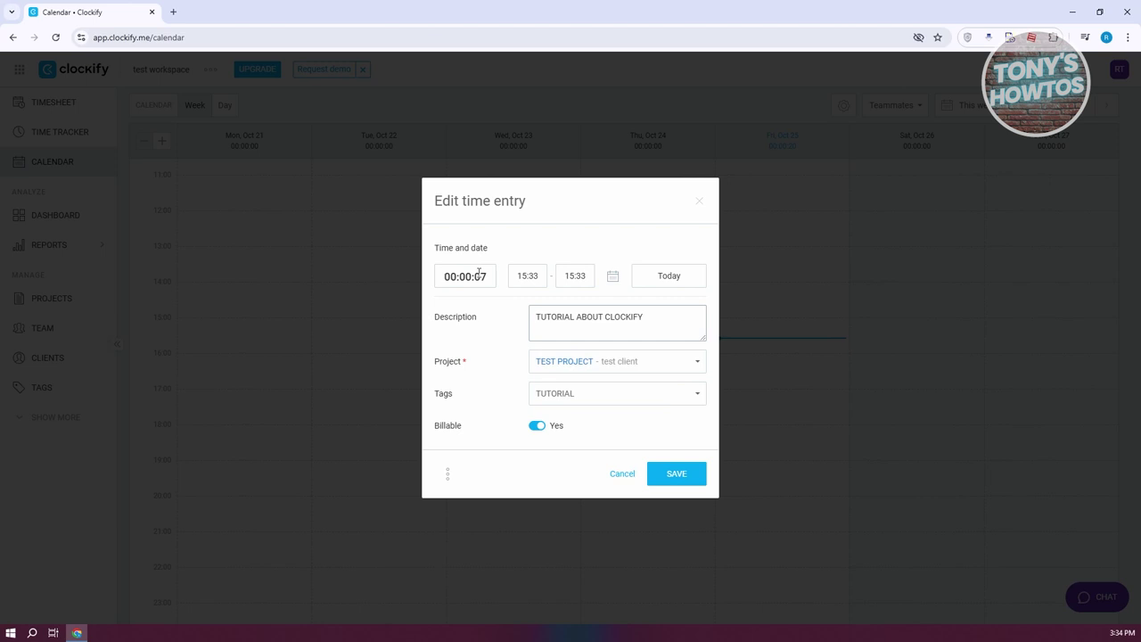
pyautogui.click(447, 474)
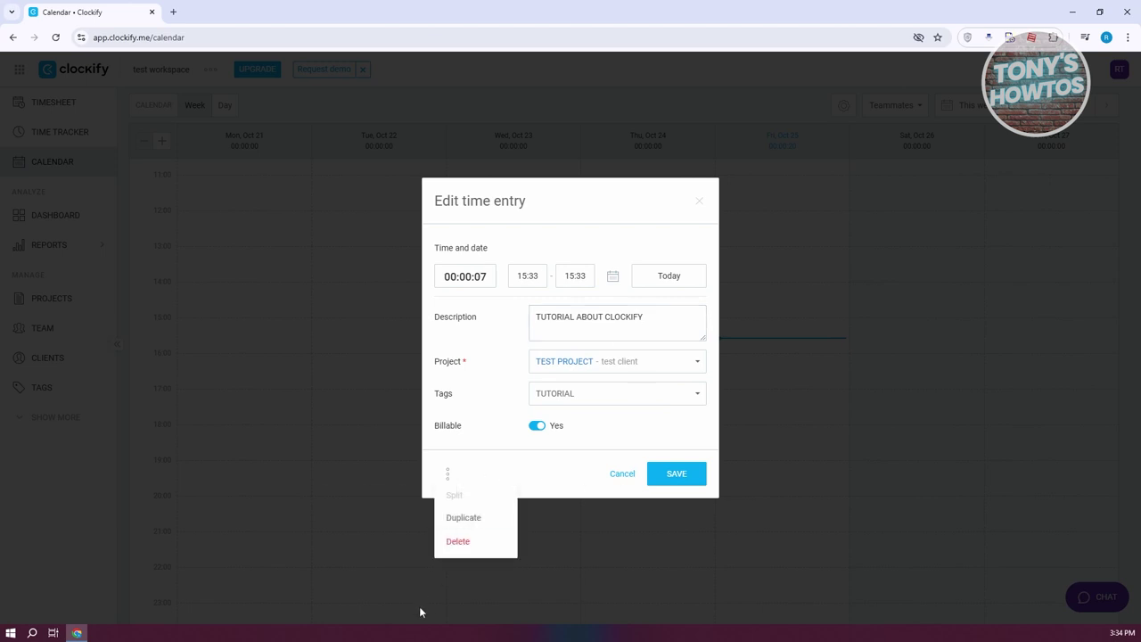
pyautogui.click(621, 491)
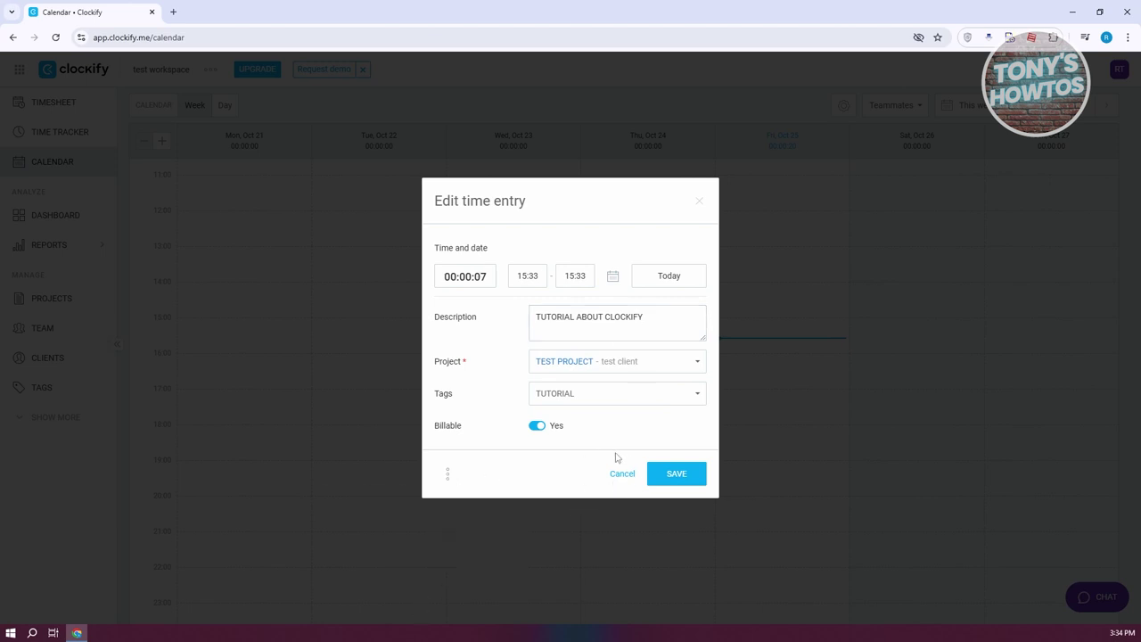
pyautogui.click(624, 474)
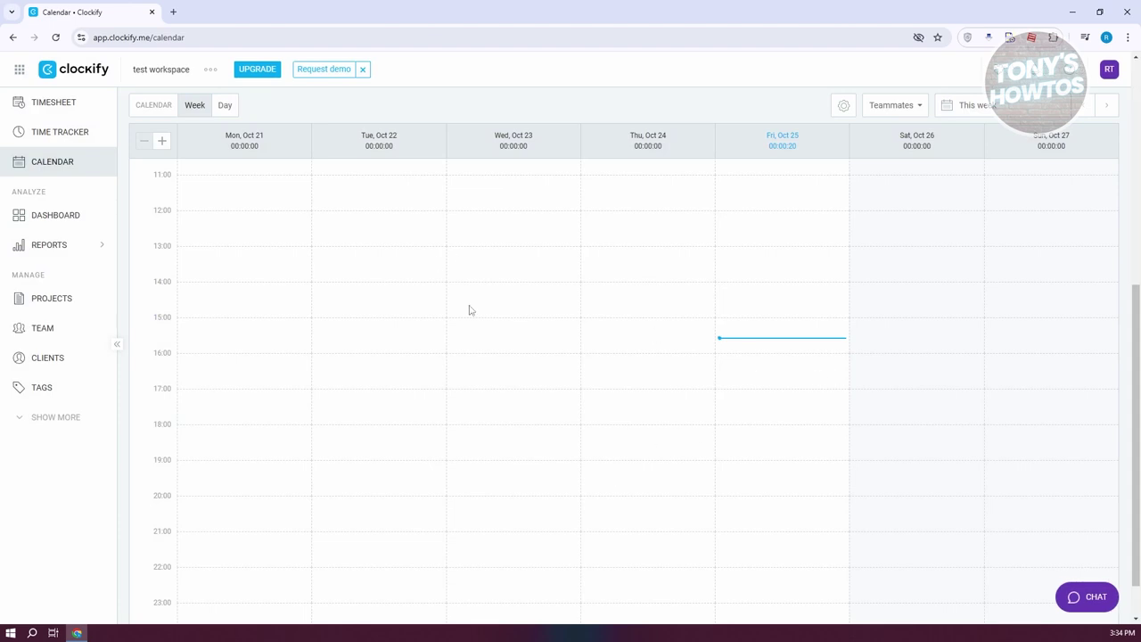
pyautogui.scroll(4, 637, 420)
pyautogui.scroll(-6, 746, 402)
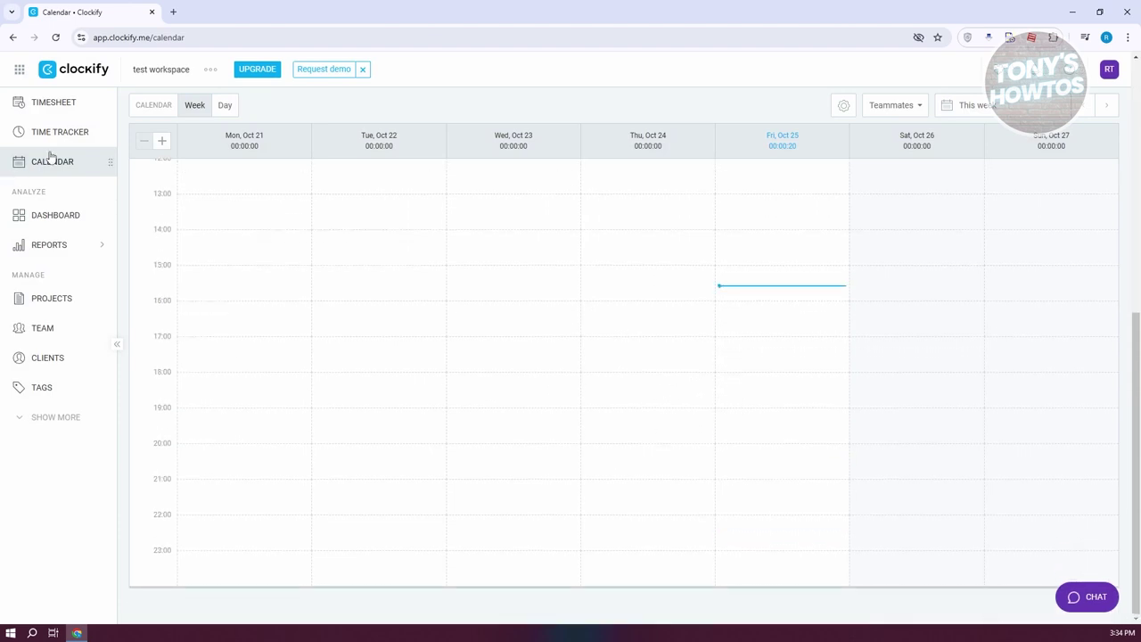
# - Review this week's timesheet and the project choices for its empty row, without adding a project
pyautogui.click(53, 101)
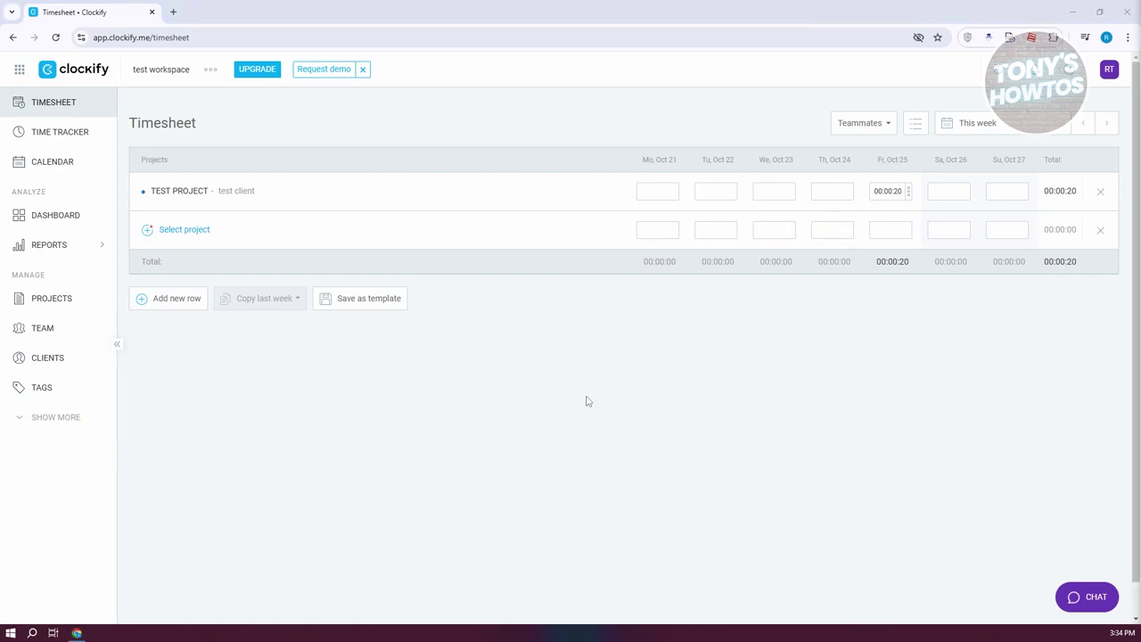
pyautogui.click(175, 232)
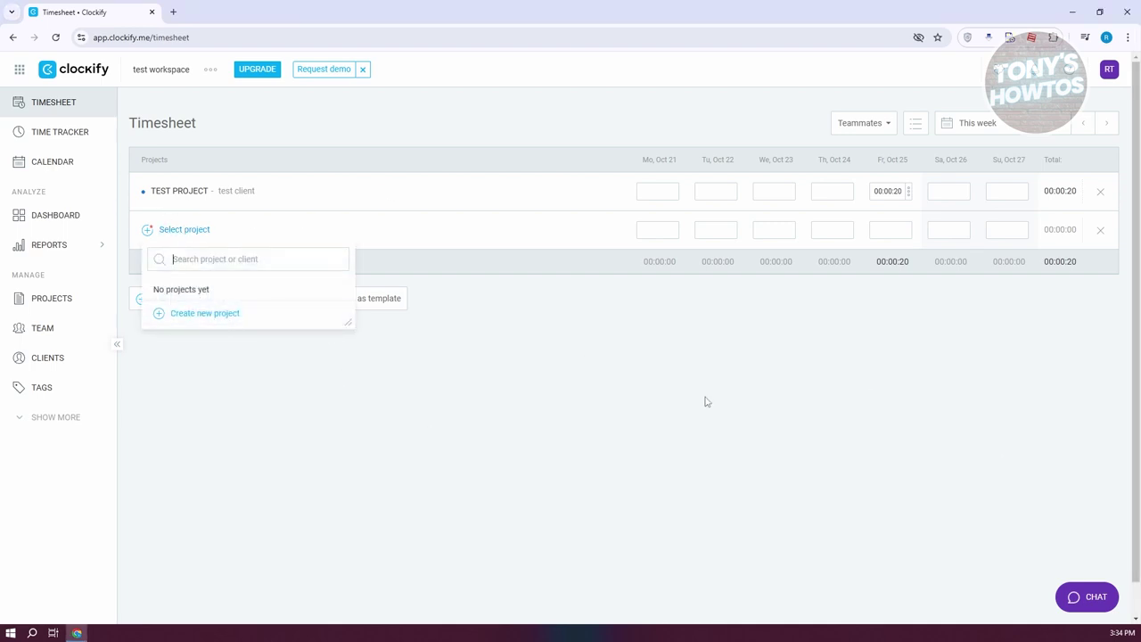
pyautogui.click(692, 434)
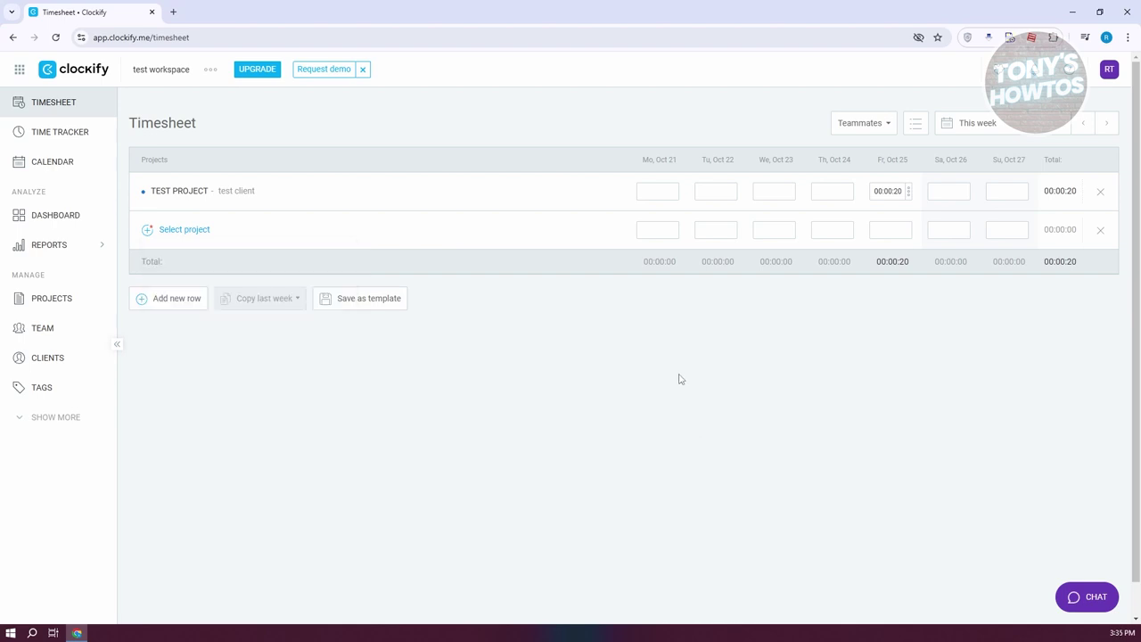
# - Review this week's tracked time on the dashboard and in the summary time report
pyautogui.click(40, 220)
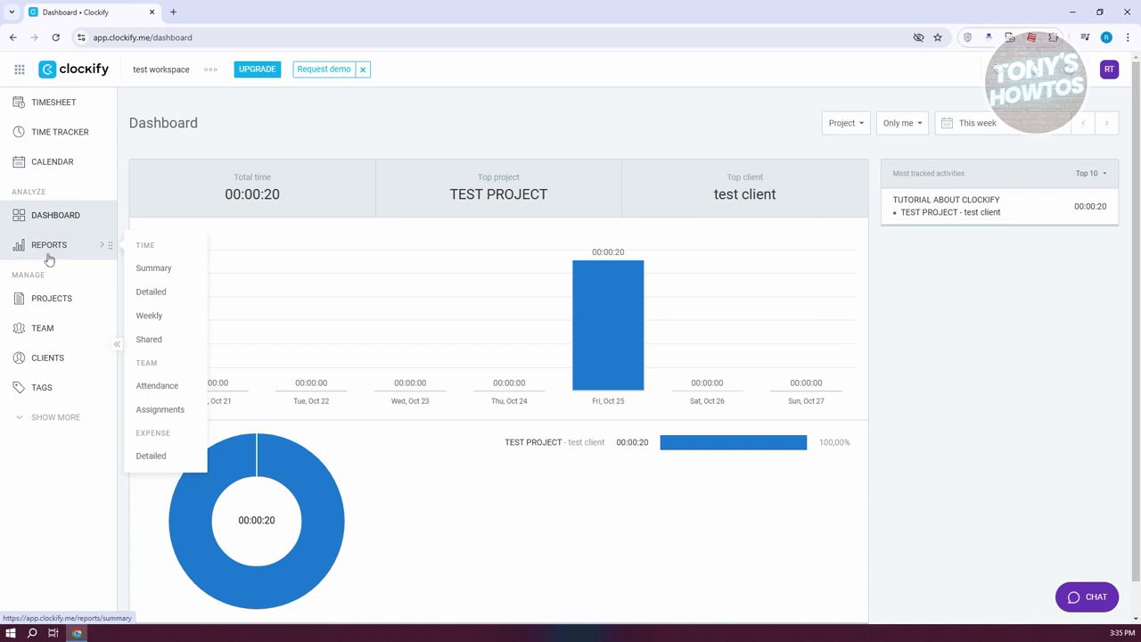
pyautogui.scroll(-1, 211, 323)
pyautogui.moveTo(101, 252)
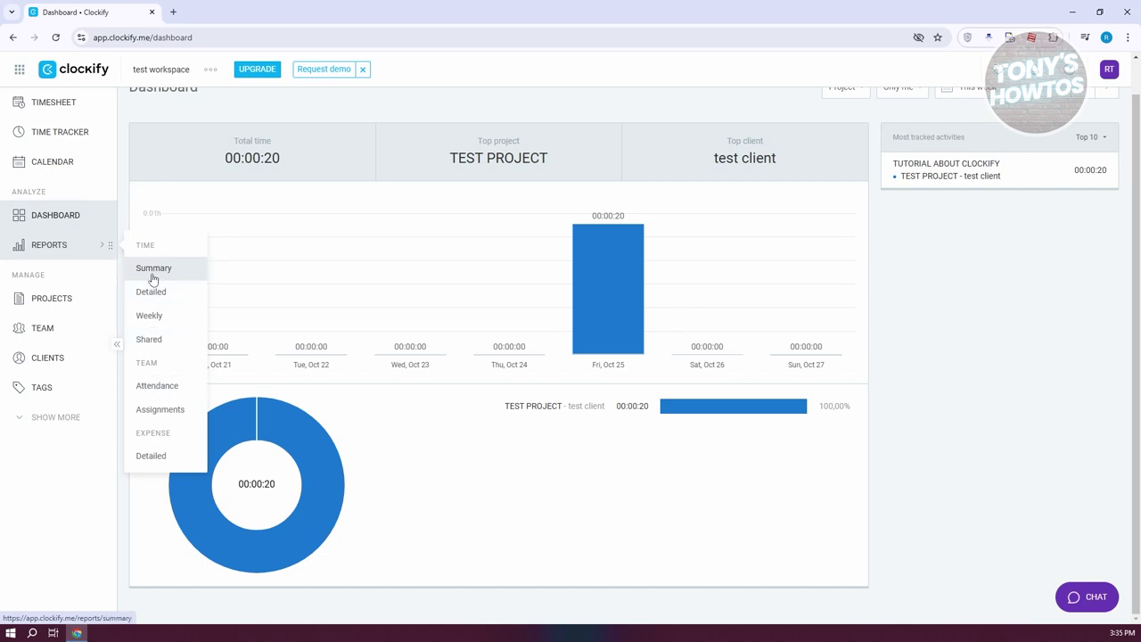
pyautogui.click(153, 275)
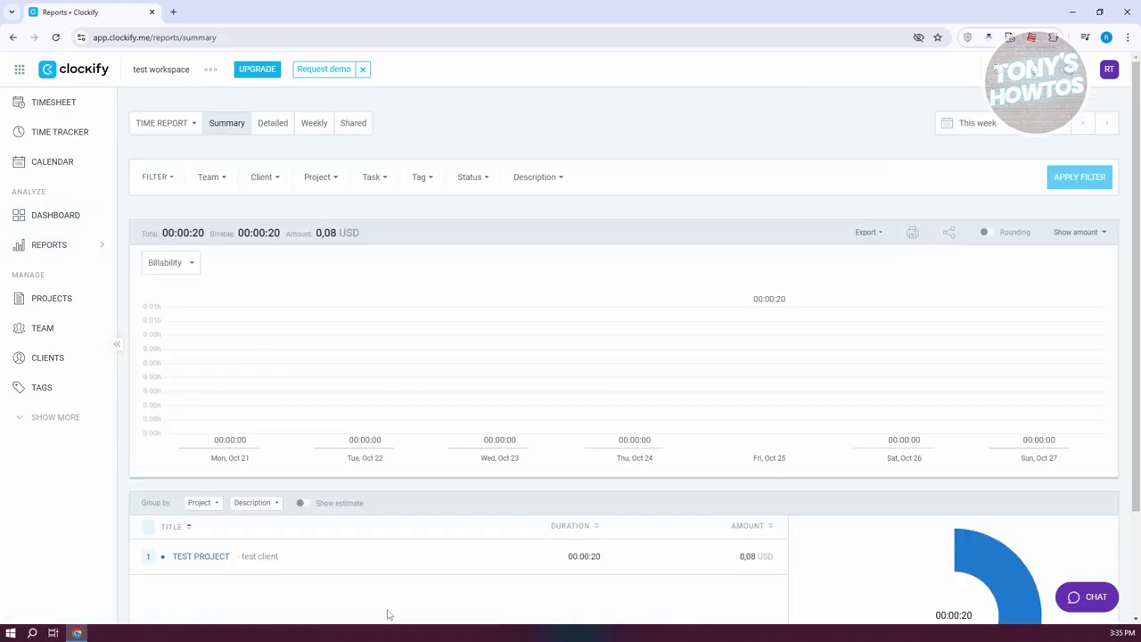
pyautogui.scroll(-2, 565, 373)
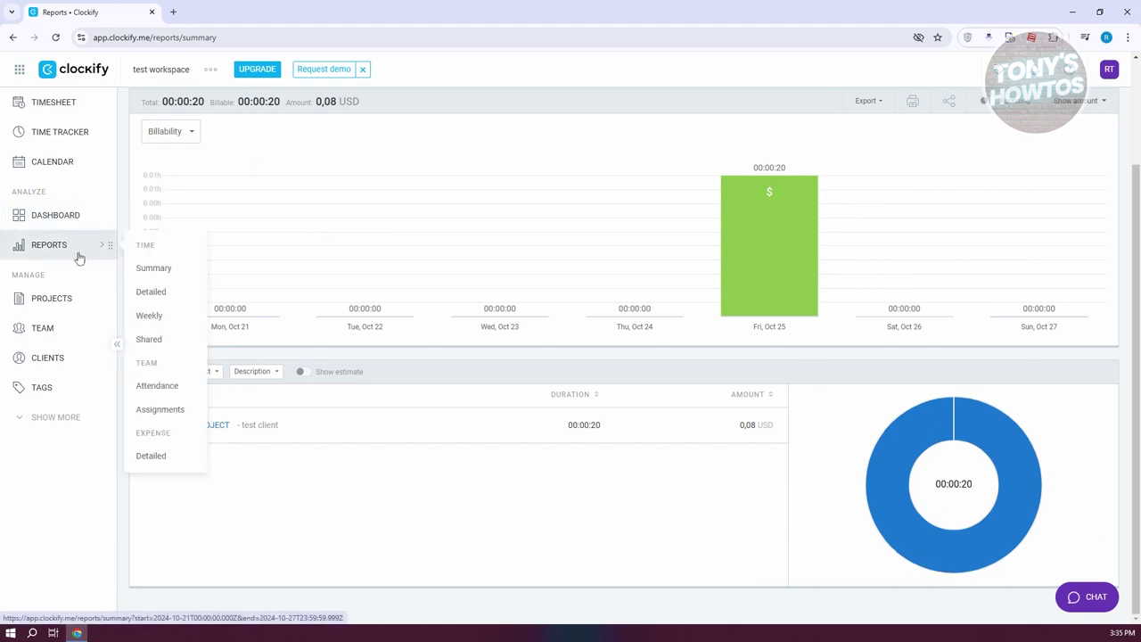
pyautogui.moveTo(85, 244)
pyautogui.scroll(3, 85, 259)
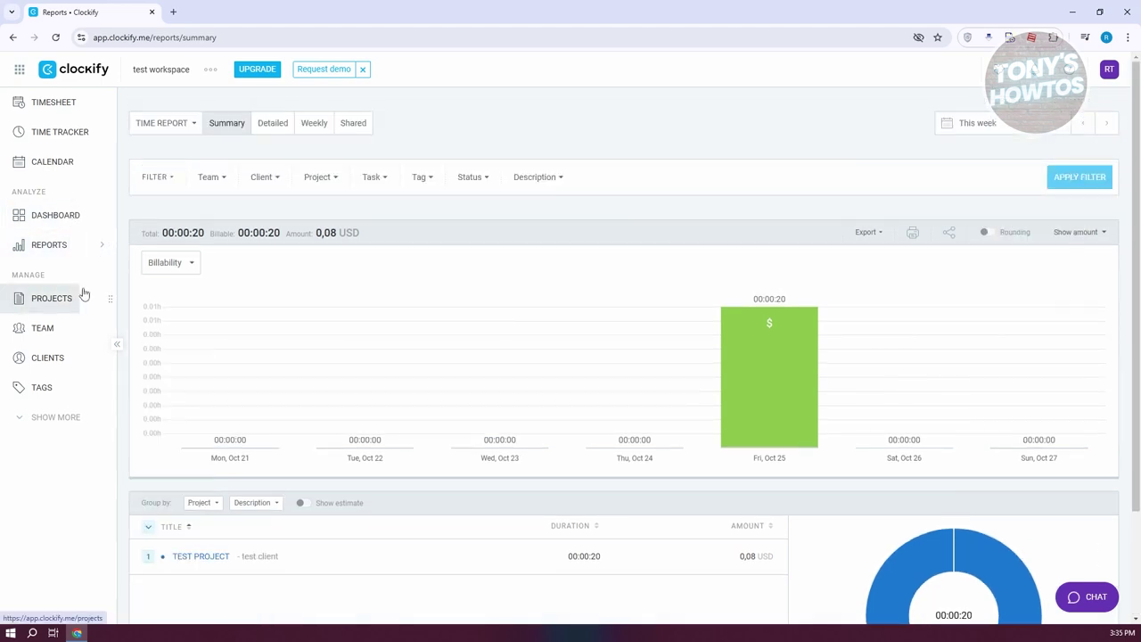